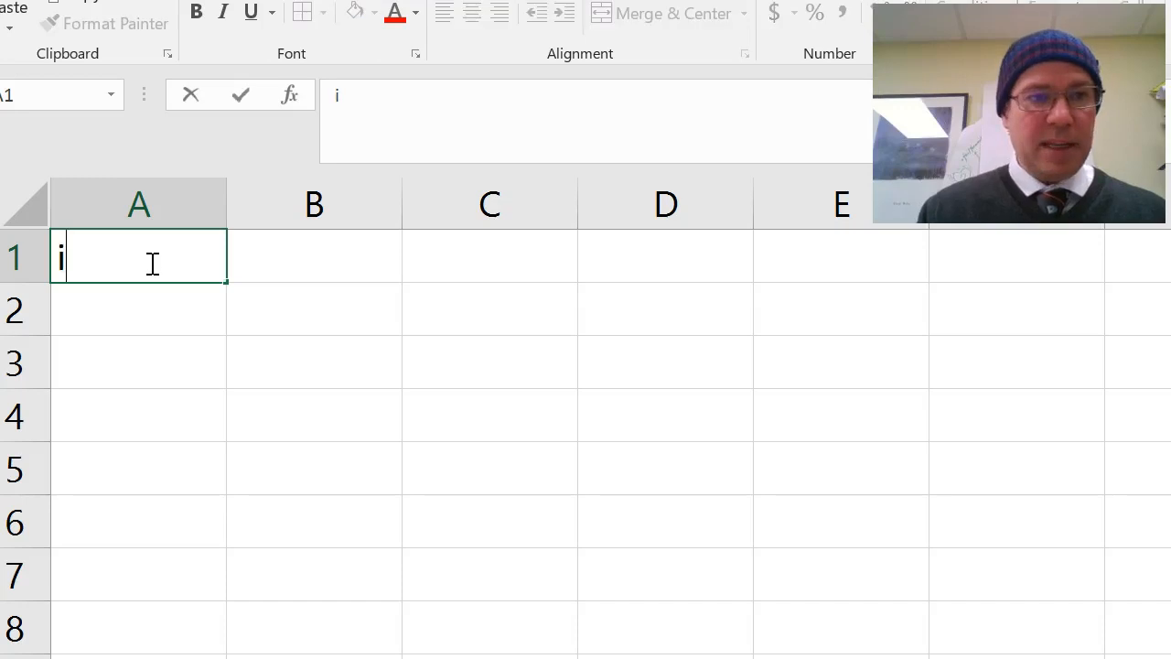
Enter 0.03 in cell B1 as the value for i.
left_click(324, 261)
type("0.")
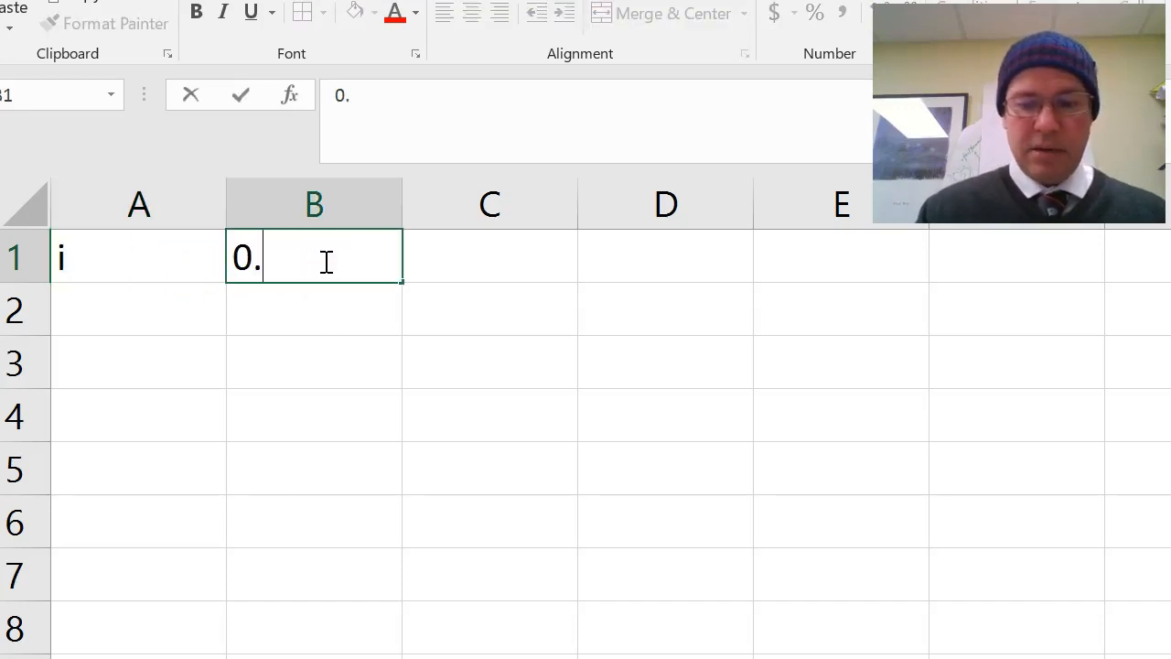
type("03")
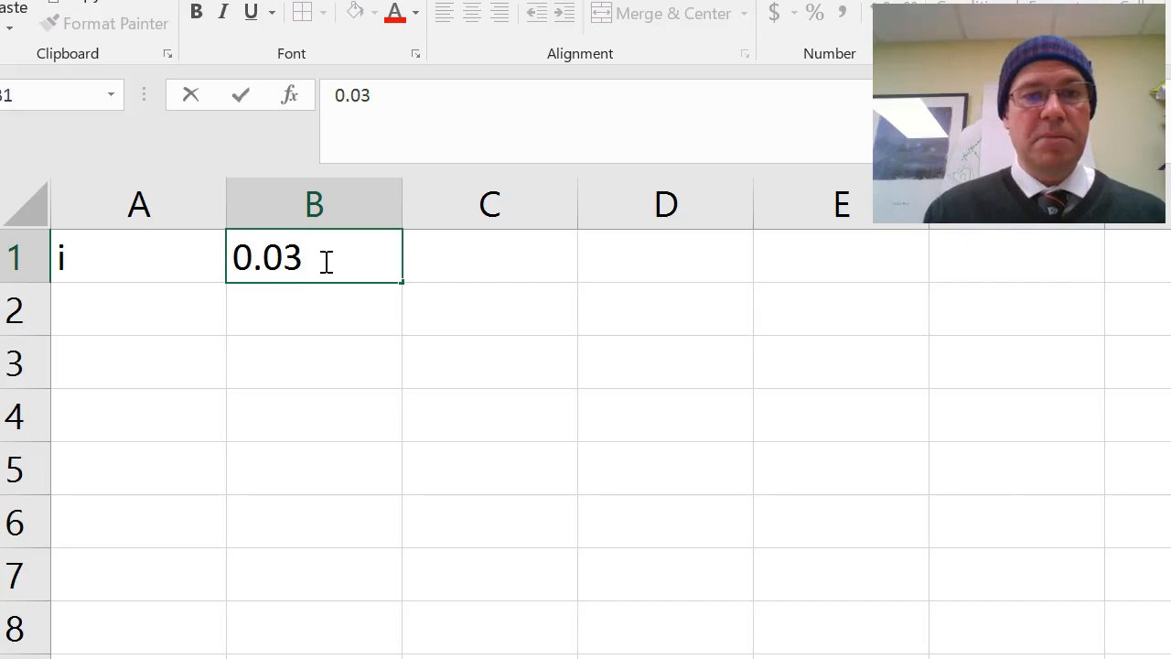
Label cell D1 as R and enter 200 in E1, formatted as a dollar accounting amount.
left_click(661, 243)
type("R")
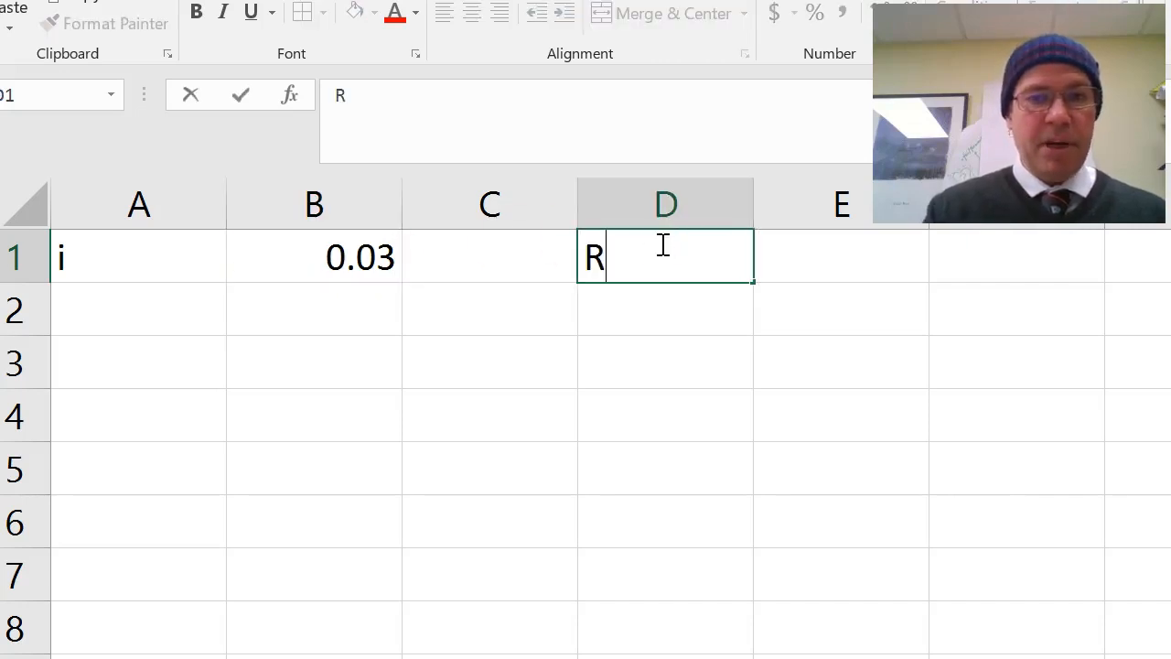
left_click(842, 256)
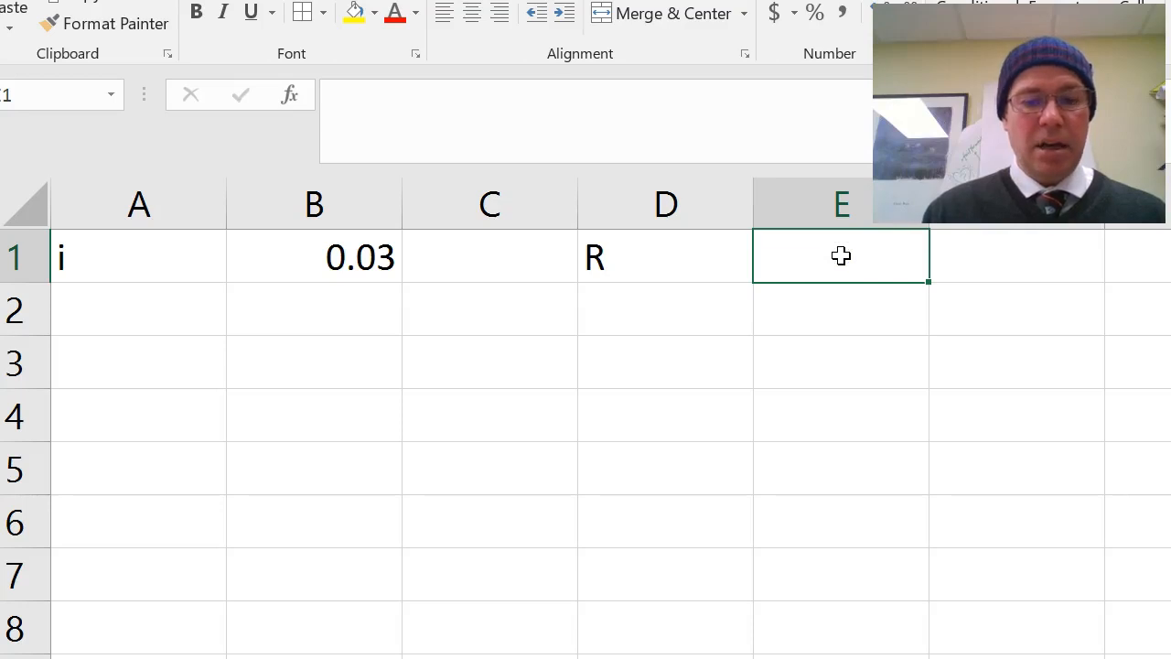
type("200")
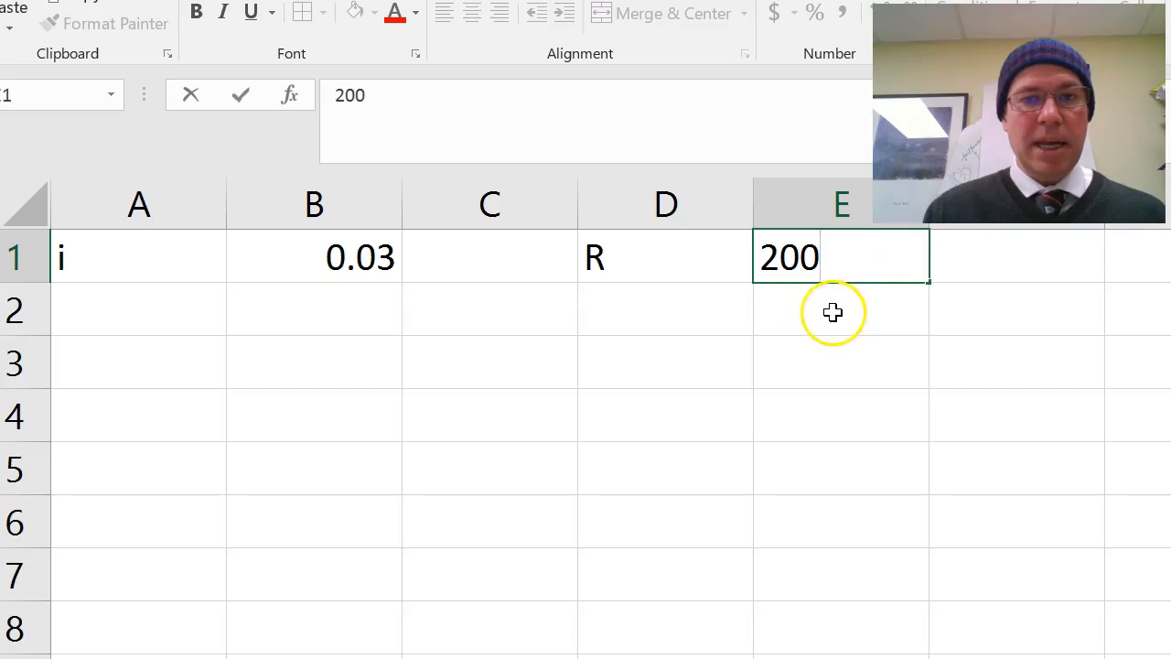
left_click(830, 311)
left_click(826, 255)
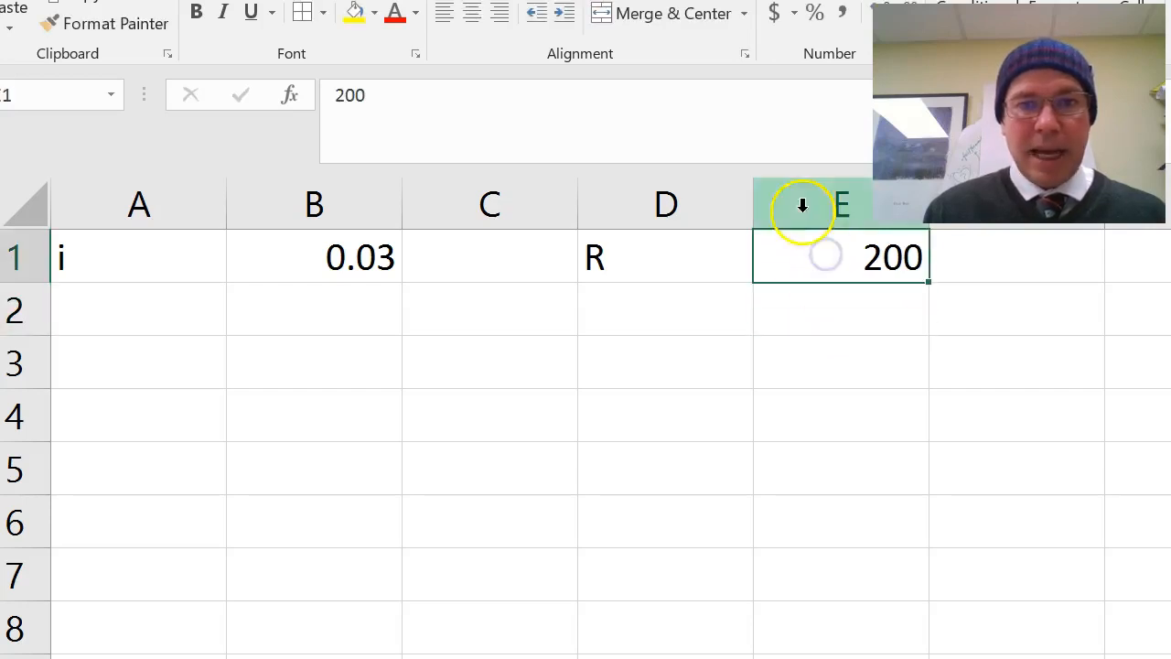
left_click(775, 21)
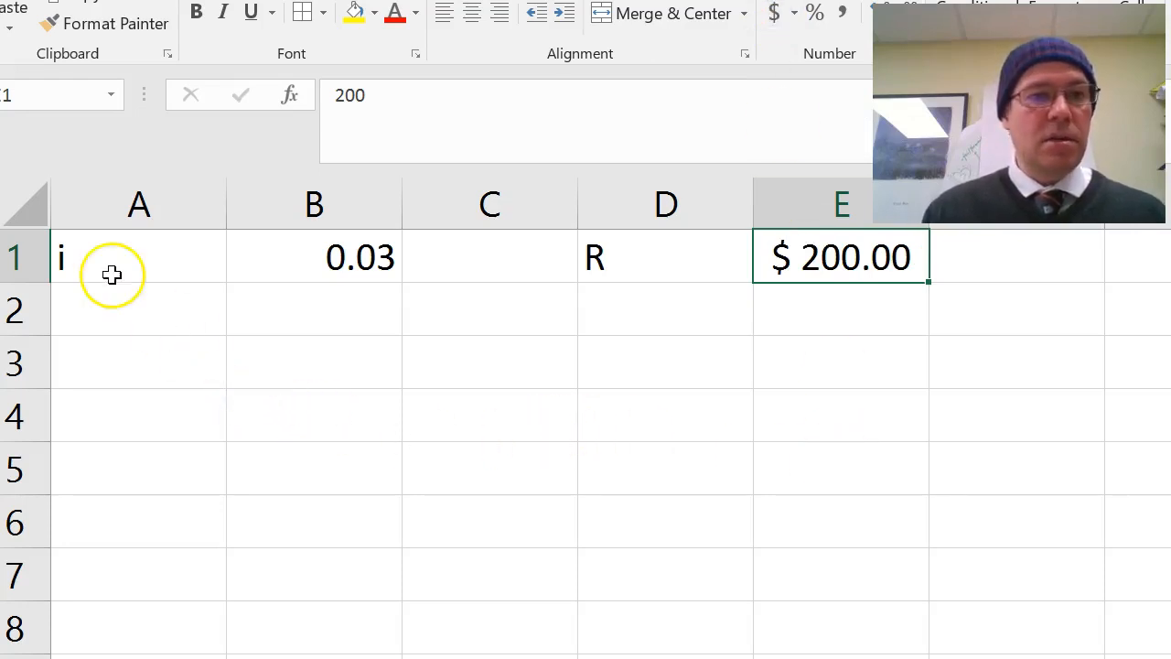
Apply All Borders to every cell of the worksheet.
left_click(19, 196)
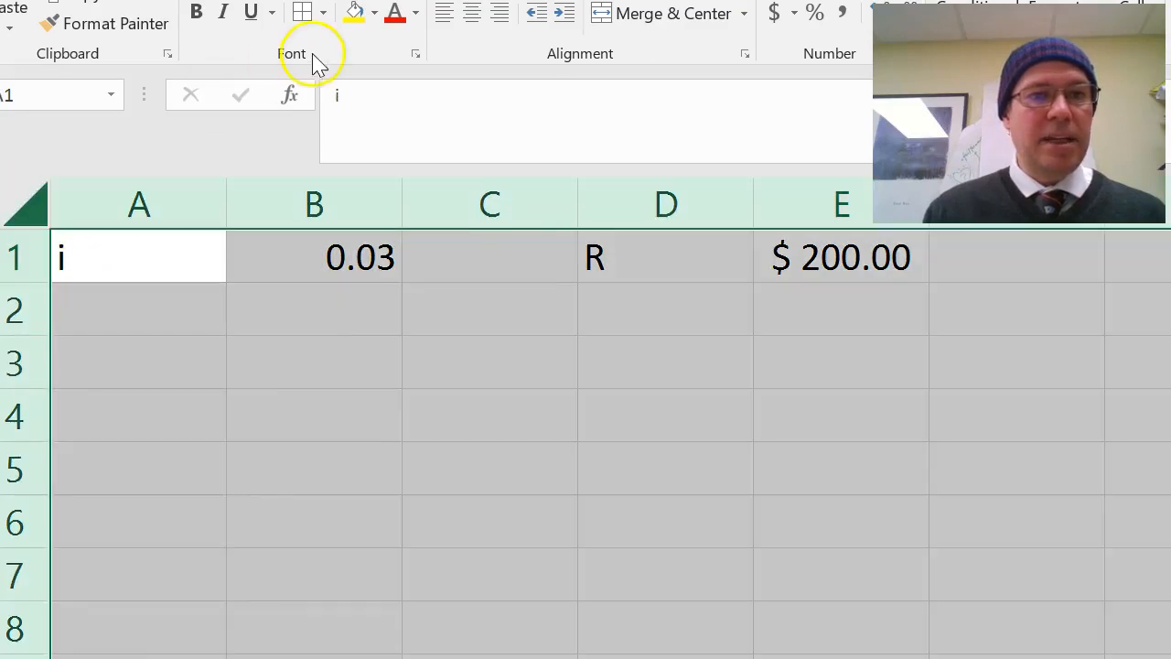
left_click(323, 12)
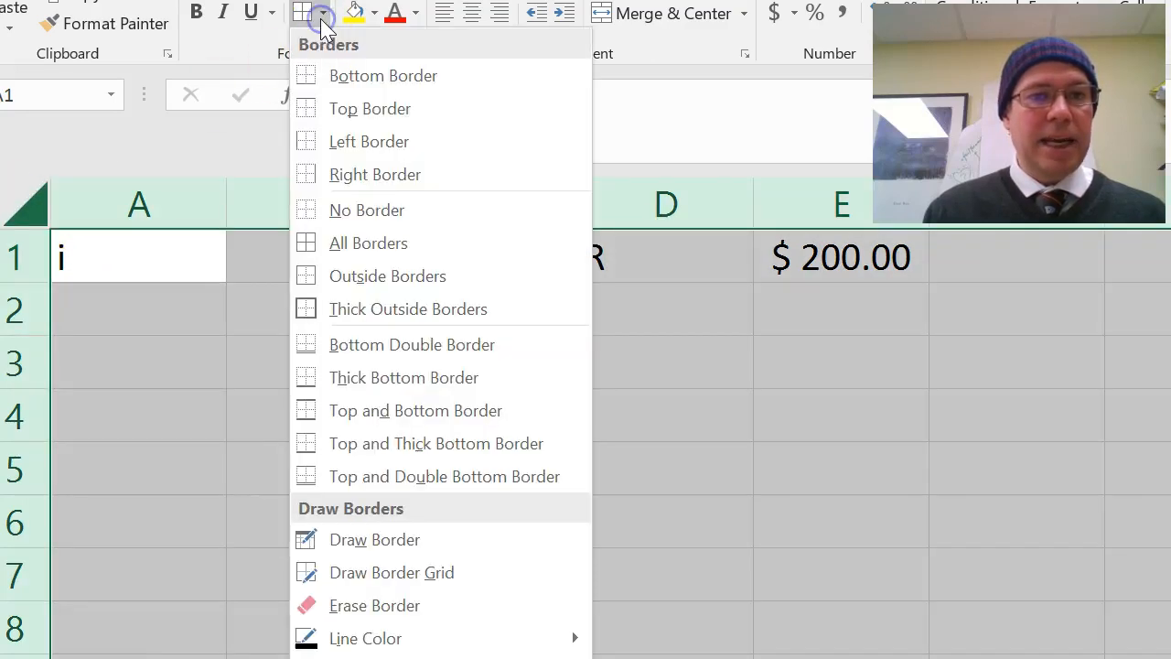
left_click(375, 246)
left_click(369, 434)
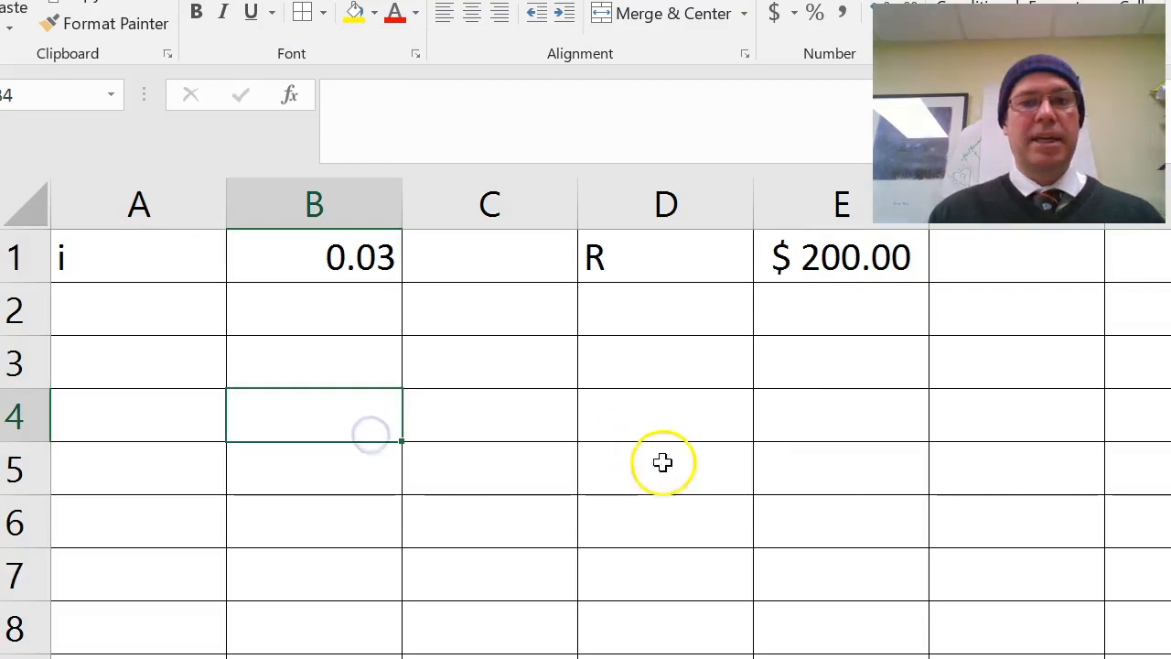
Add the headings n in A3 and FV in B3, and make row 3 bold.
left_click(158, 372)
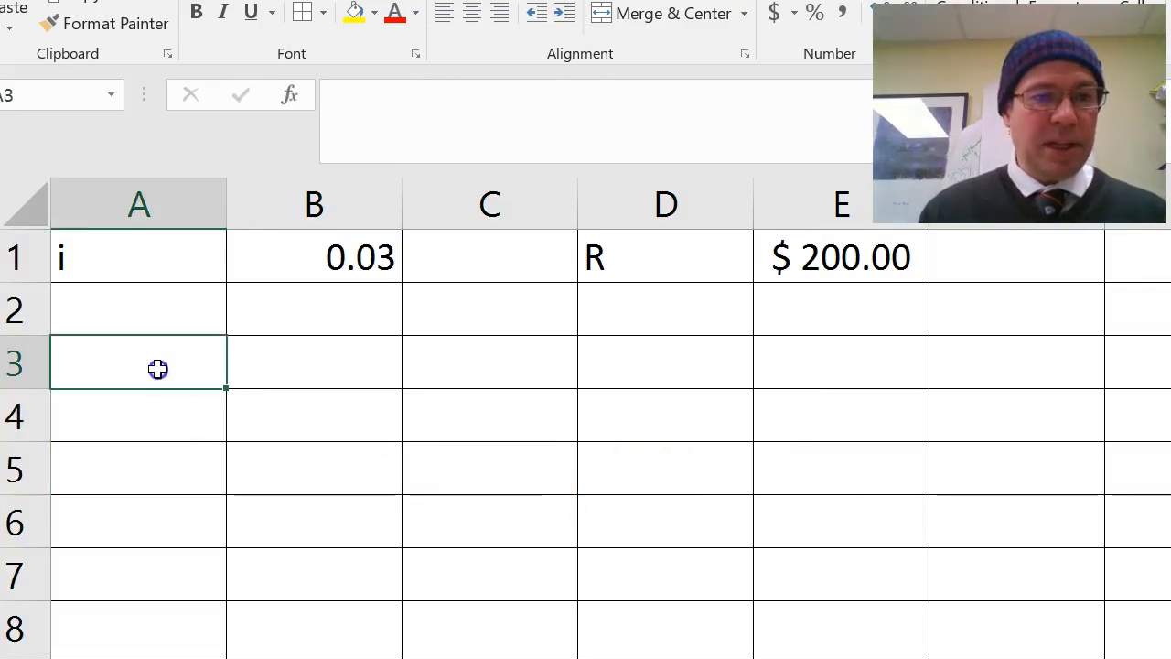
type("n")
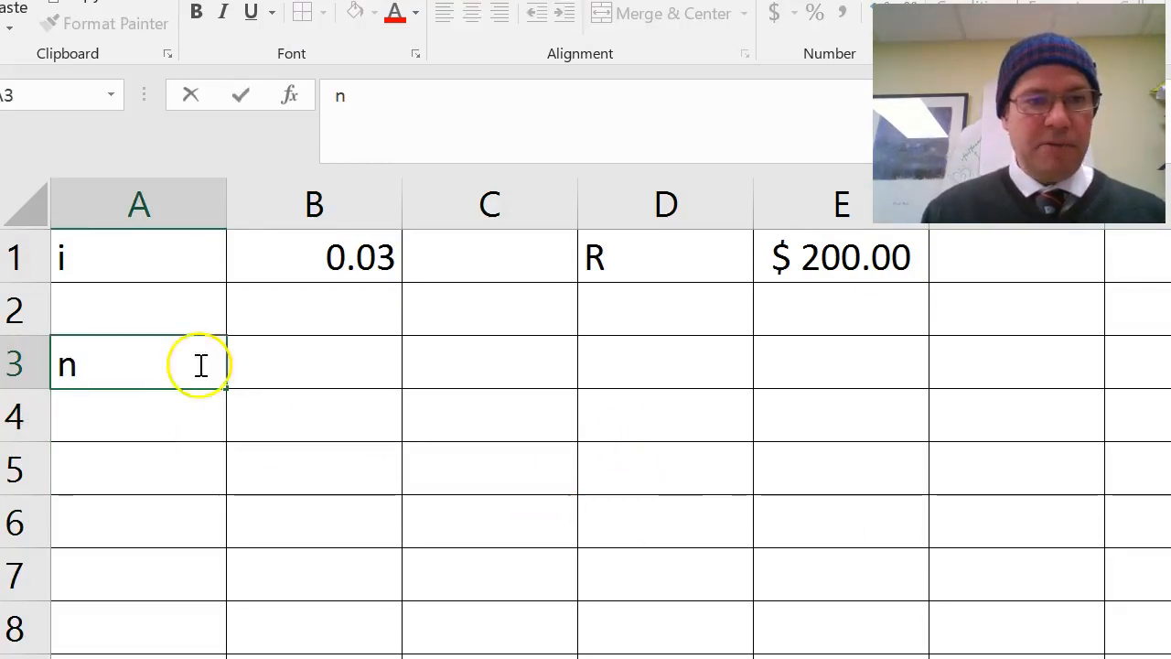
left_click(326, 369)
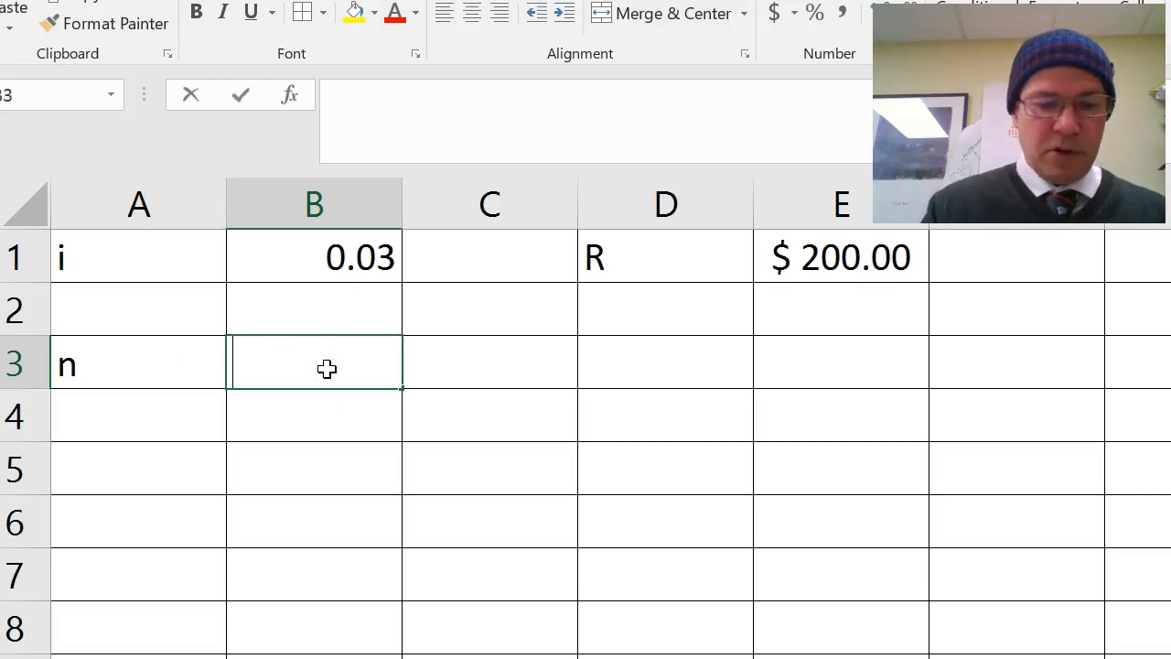
type("FV")
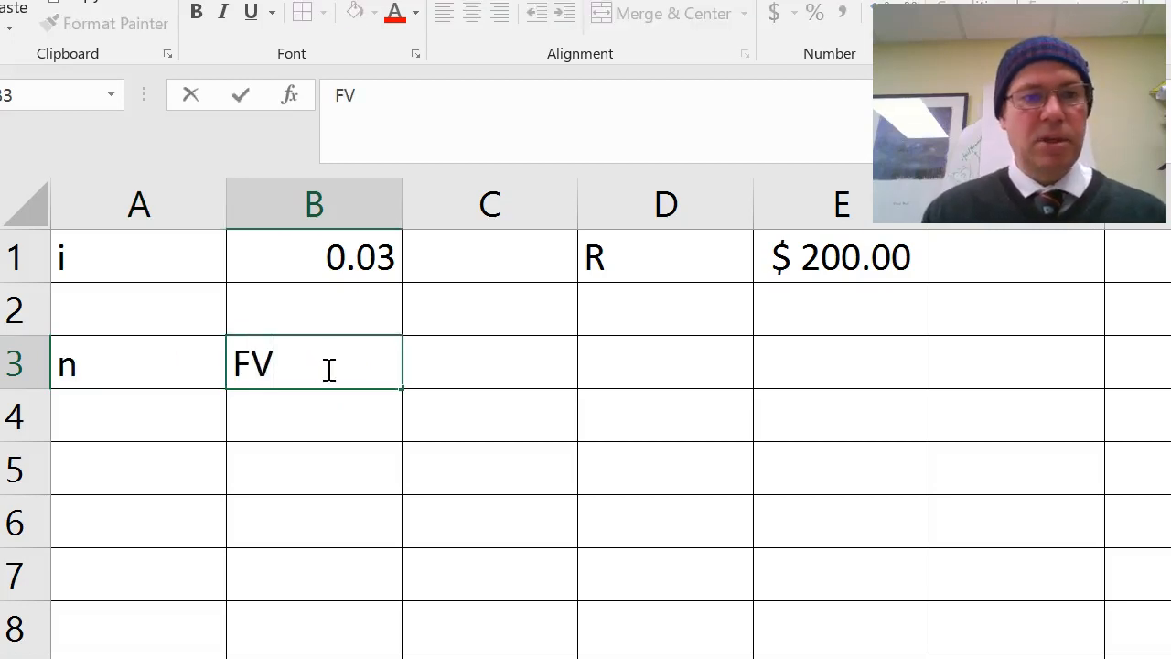
left_click(18, 365)
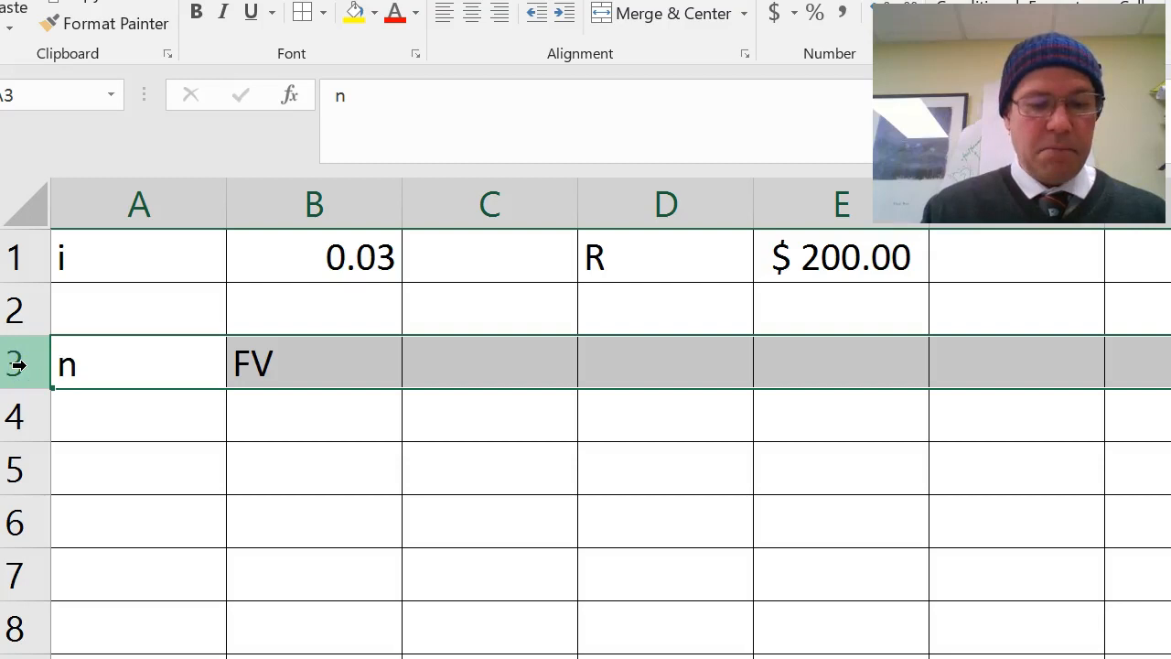
key("ctrl+b")
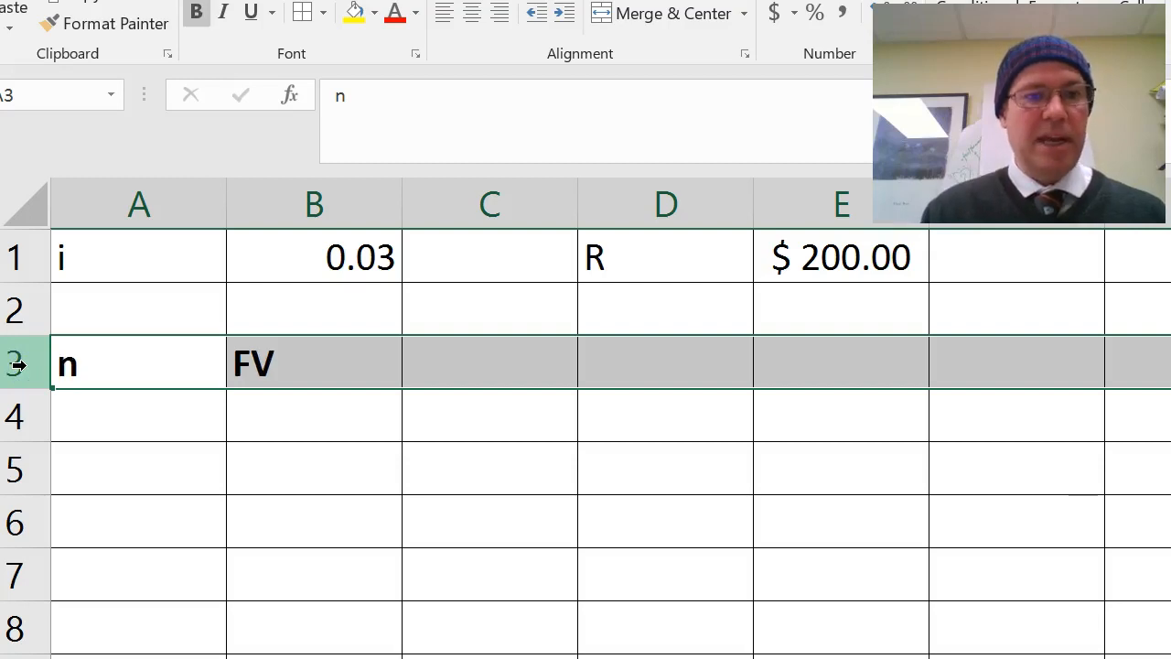
Start the n column with 1 in A4 and the formula =A4+1 in A5.
left_click(172, 418)
type("1")
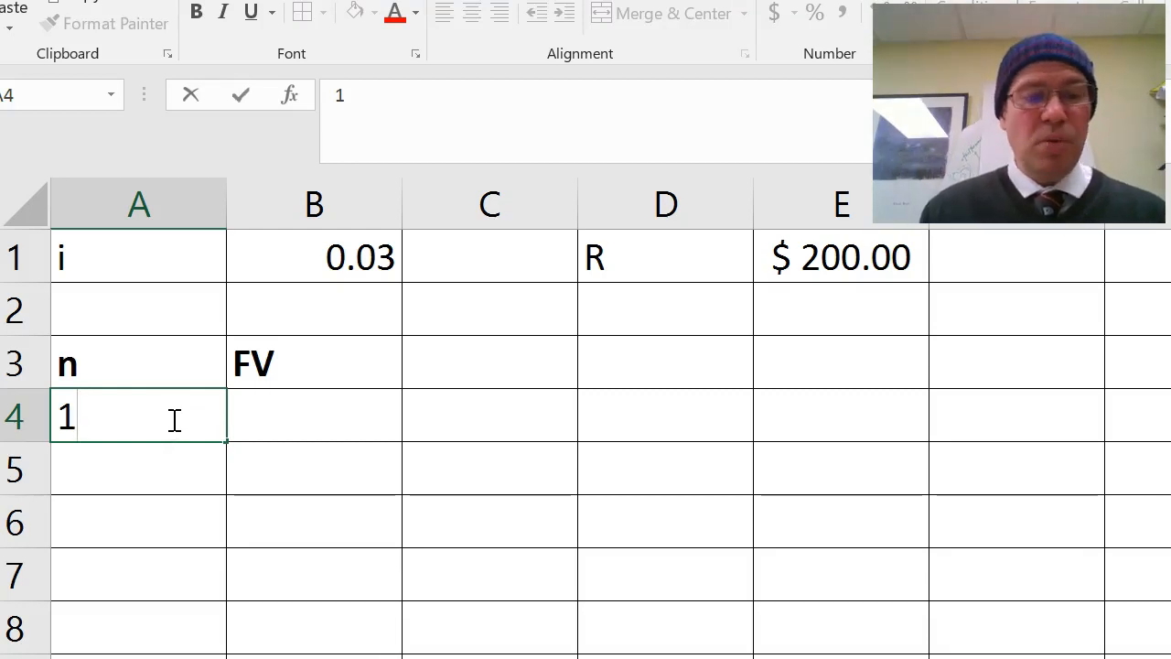
left_click(131, 475)
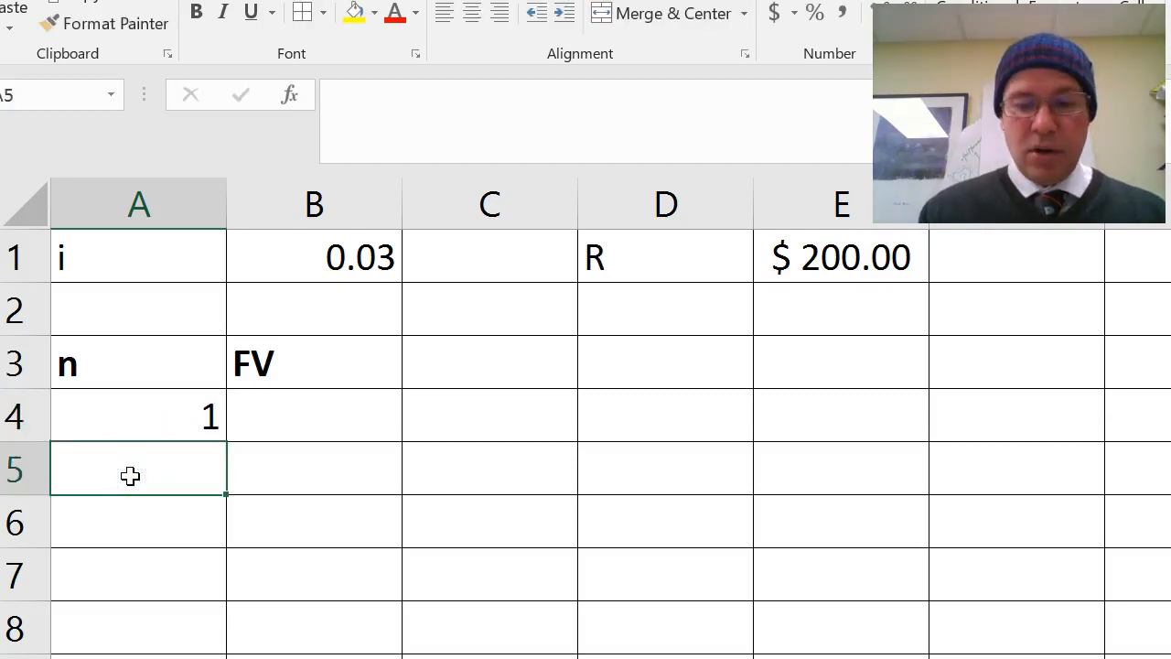
type("=")
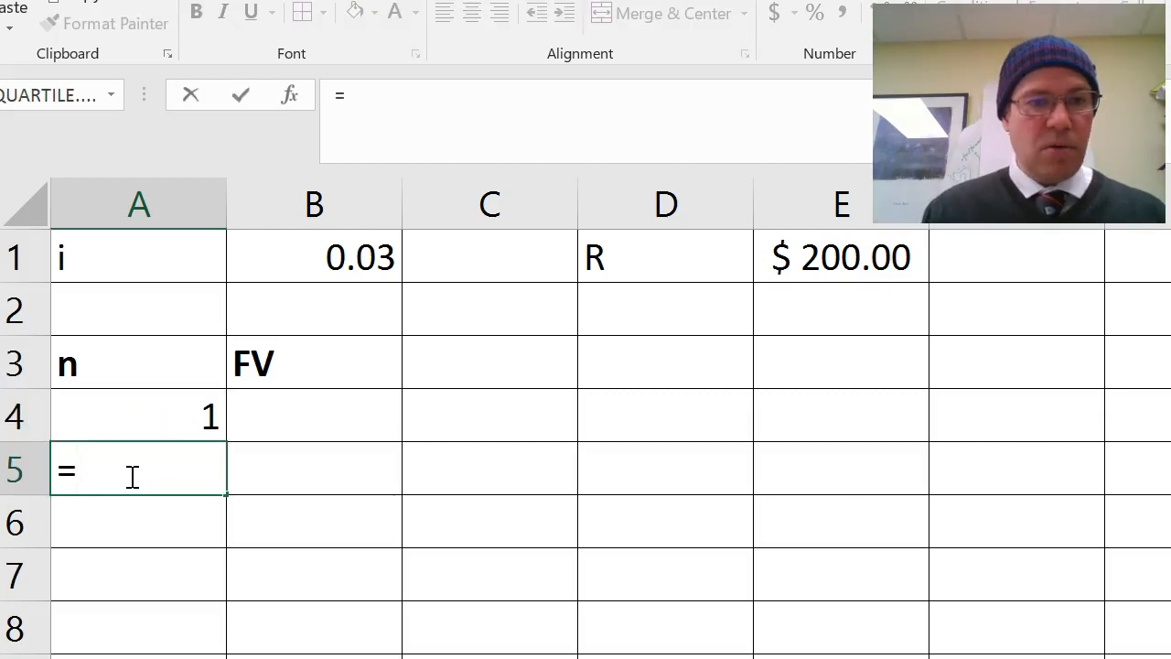
left_click(167, 419)
type("+1")
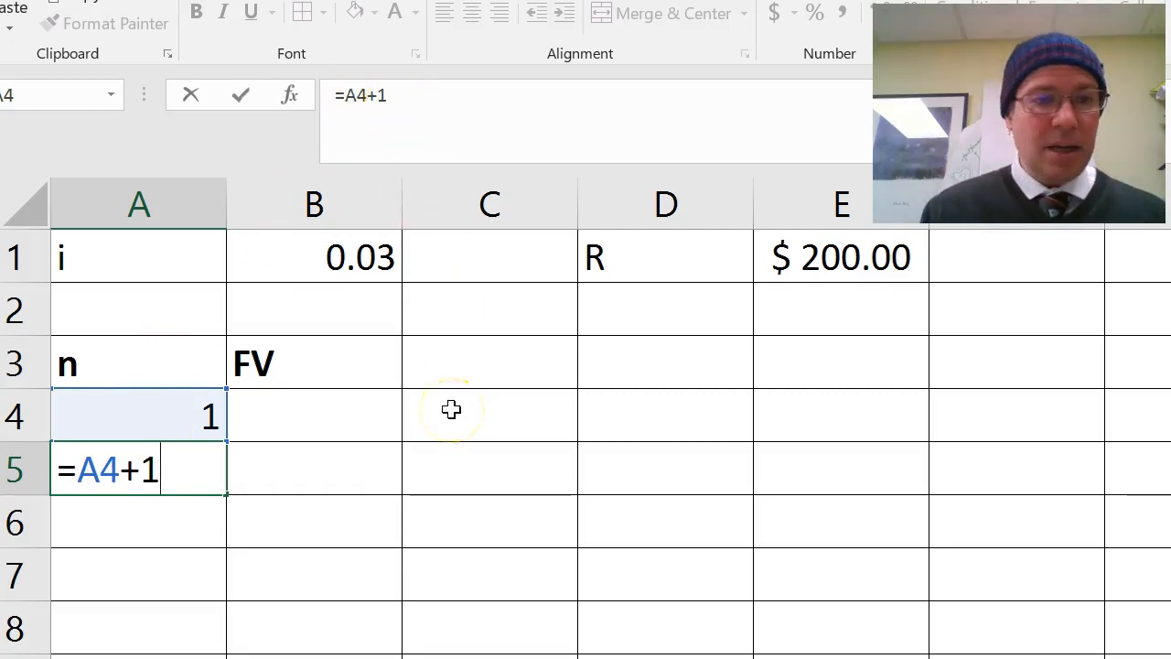
key("Return")
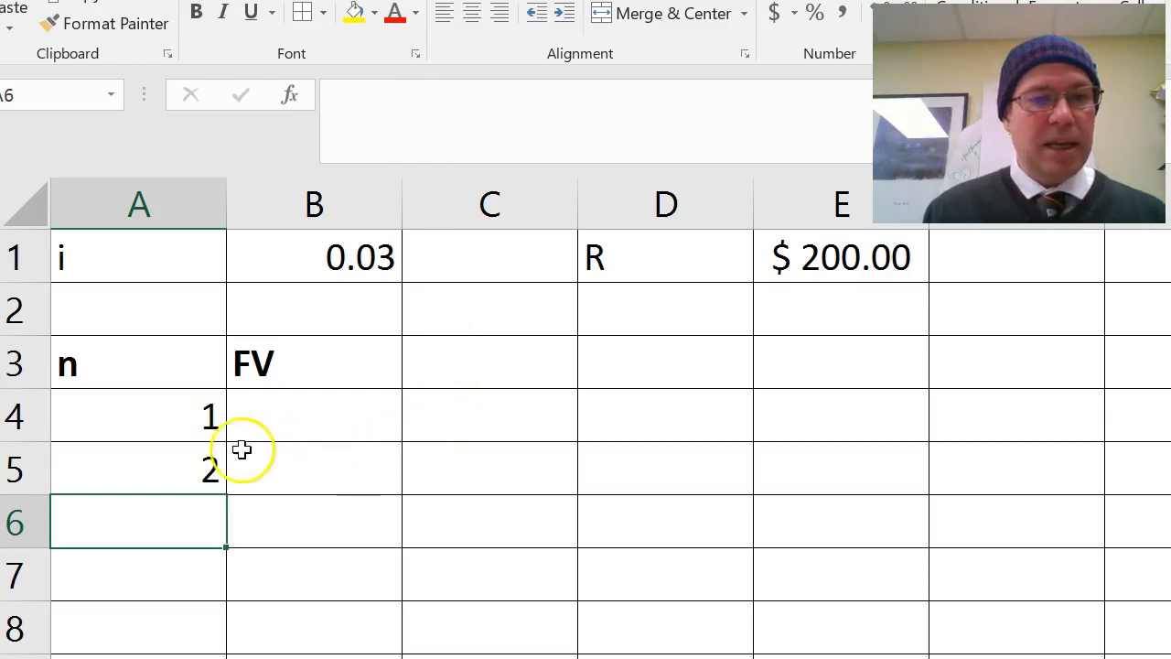
Fill the A5 formula down through A8 and check the copied formula in A6.
left_click(187, 468)
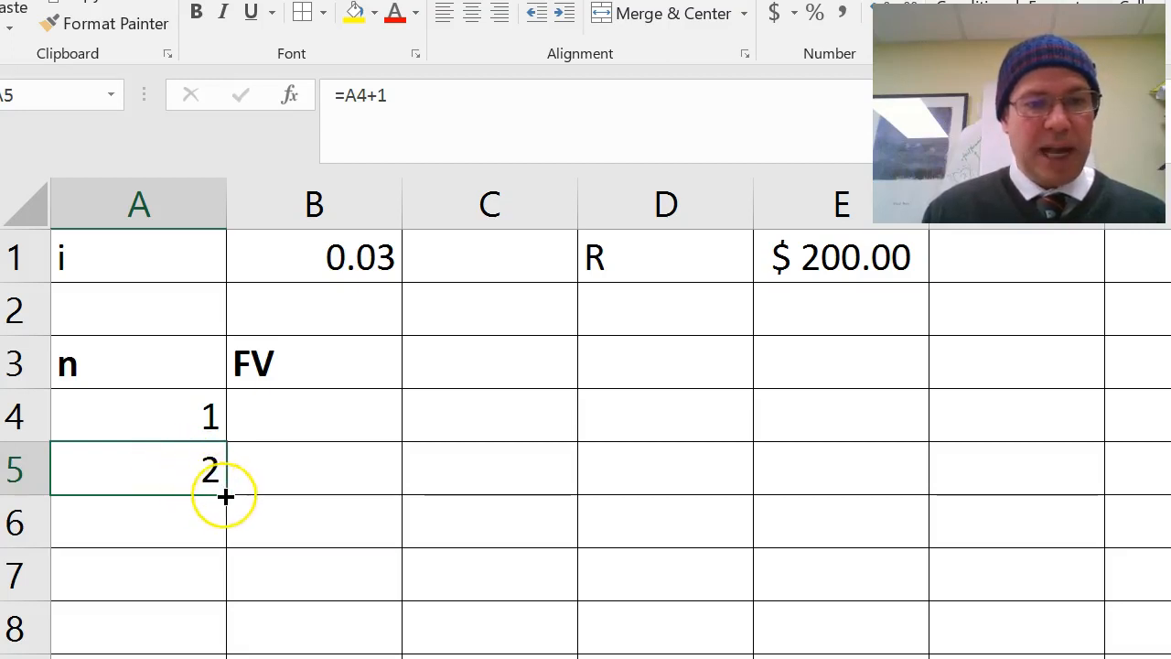
left_click_drag(224, 496, 227, 632)
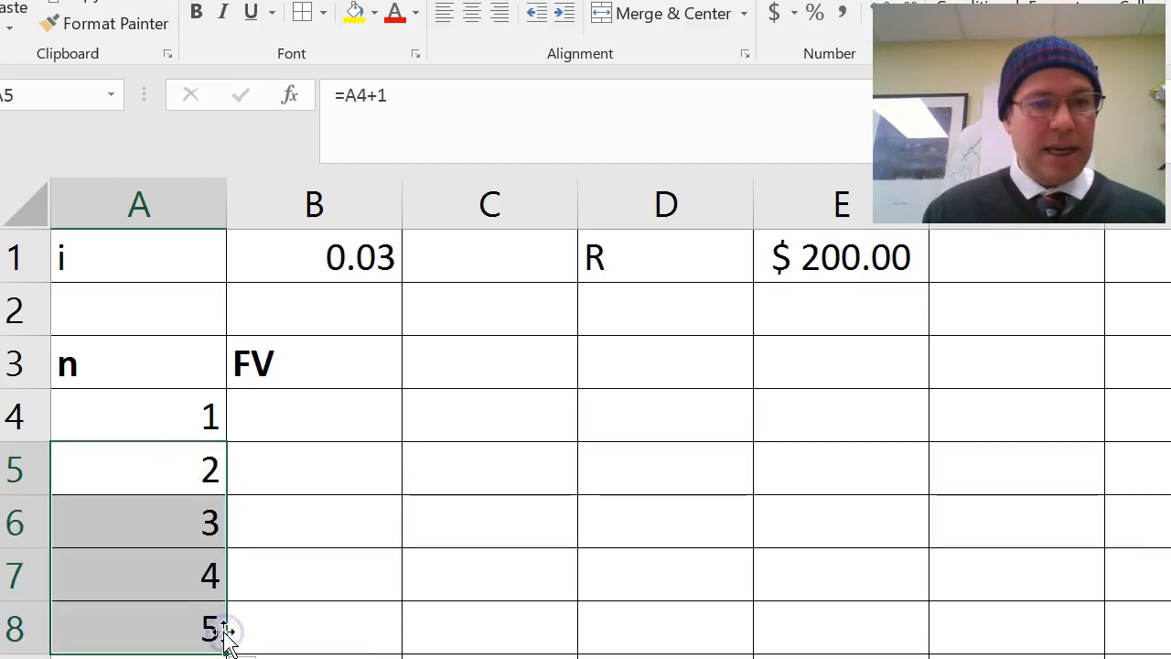
left_click(186, 520)
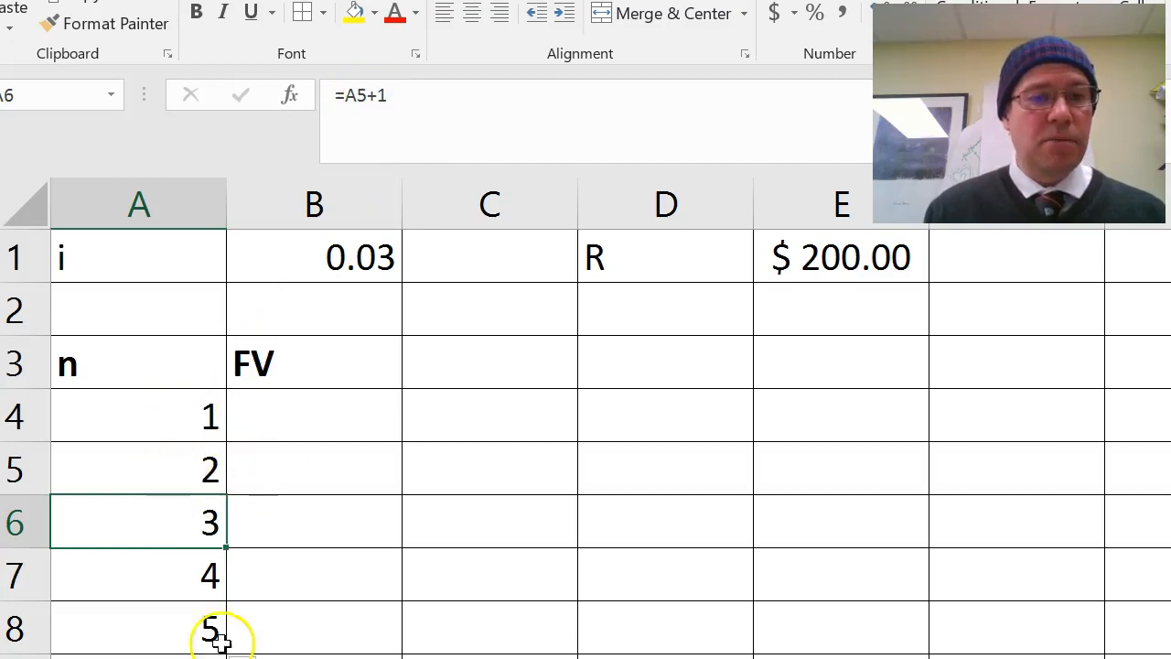
Enter the formula =$E$1 in B4 so the first FV refers absolutely to the R amount.
left_click(326, 422)
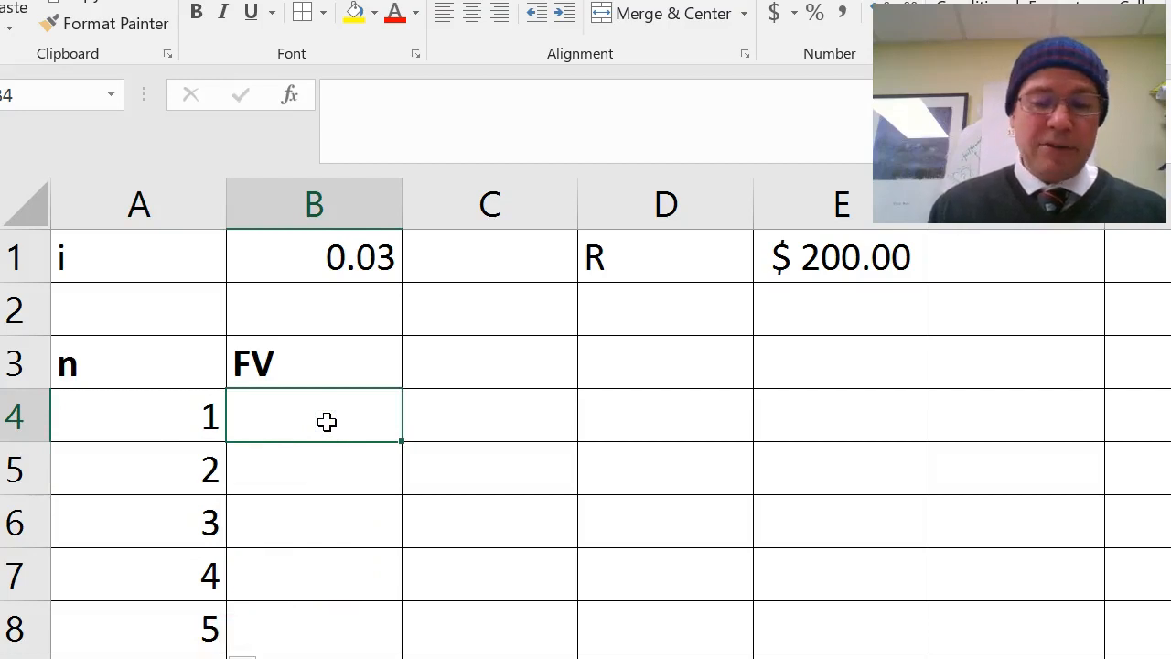
type("=")
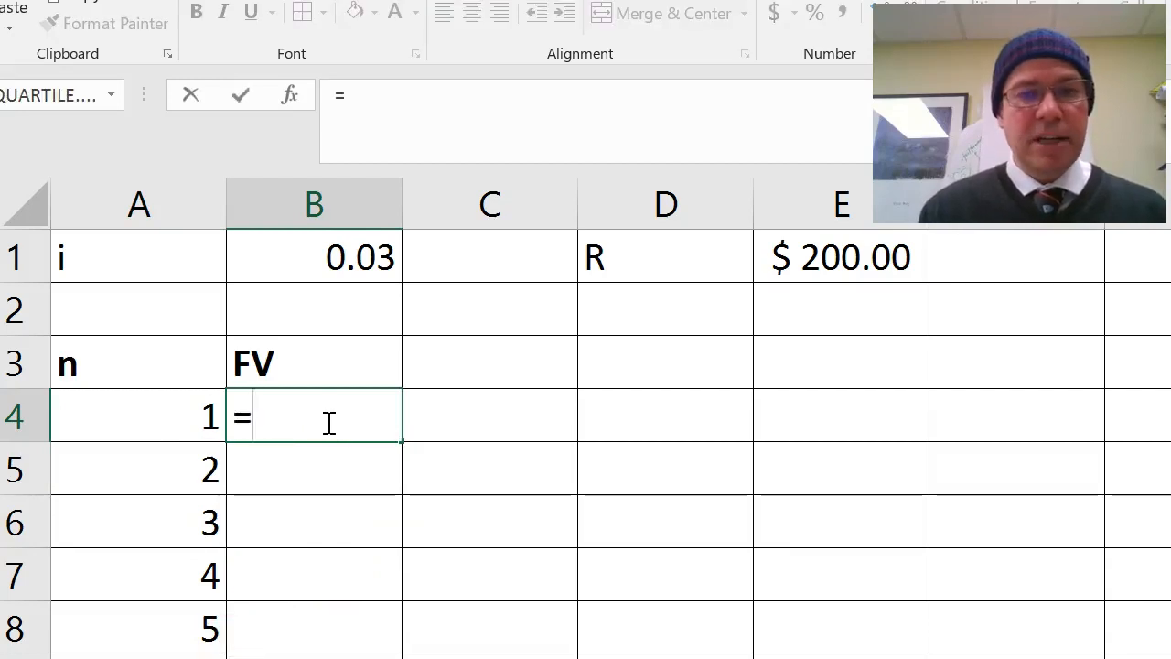
left_click(850, 259)
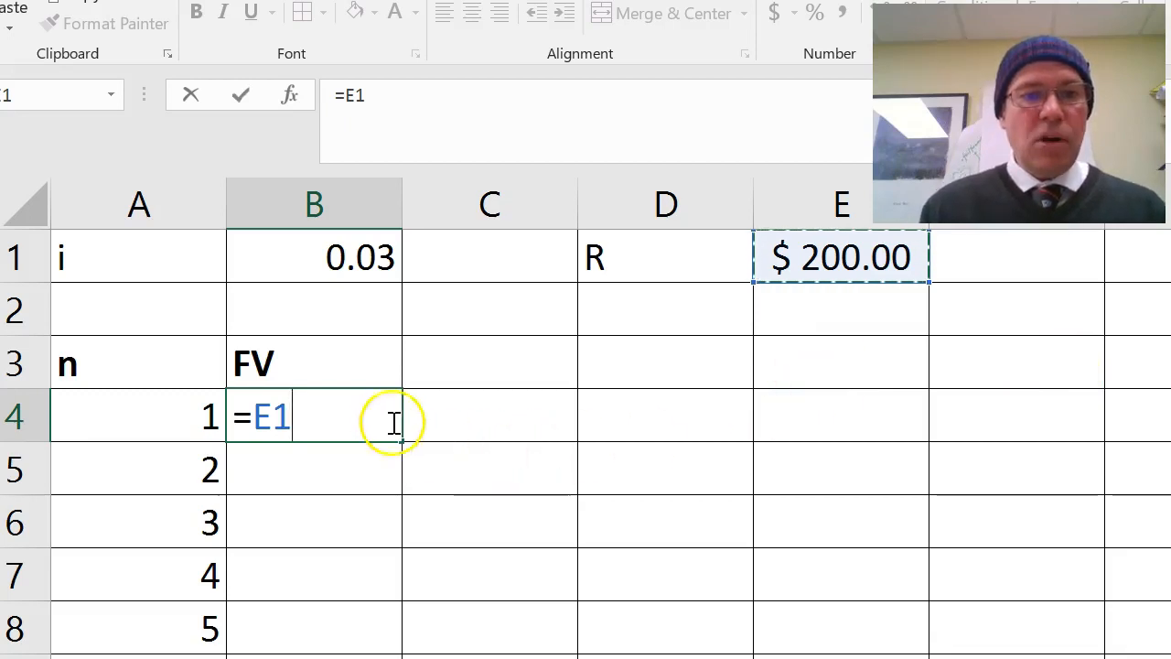
left_click(344, 97)
type("$")
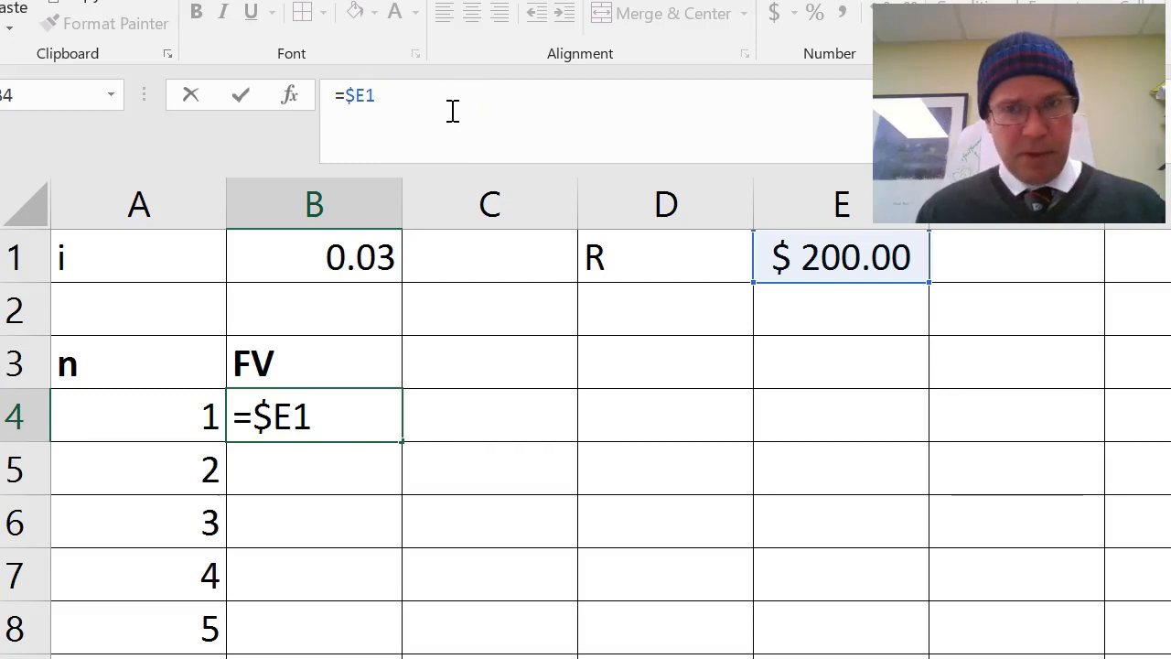
left_click(362, 95)
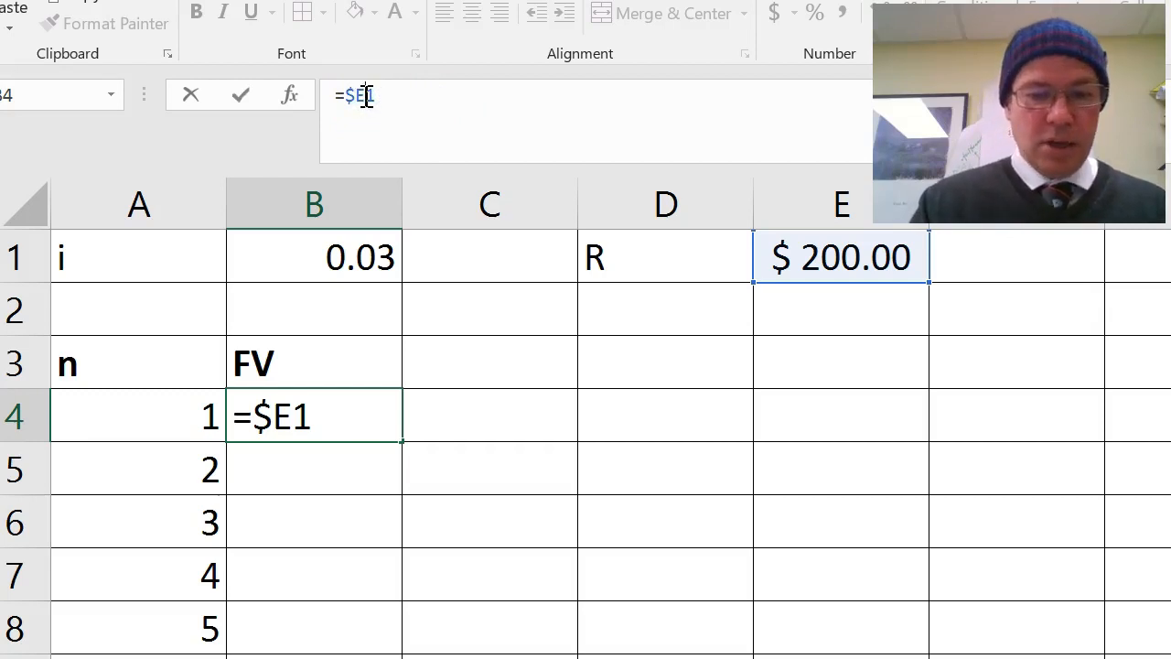
type("$")
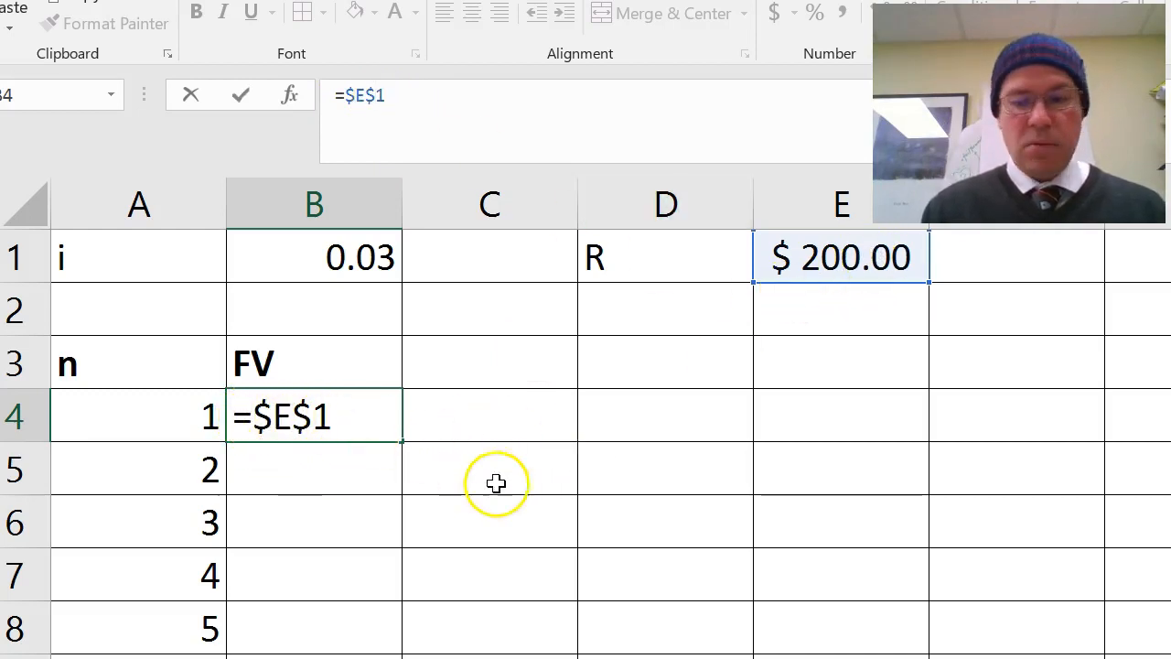
key("Return")
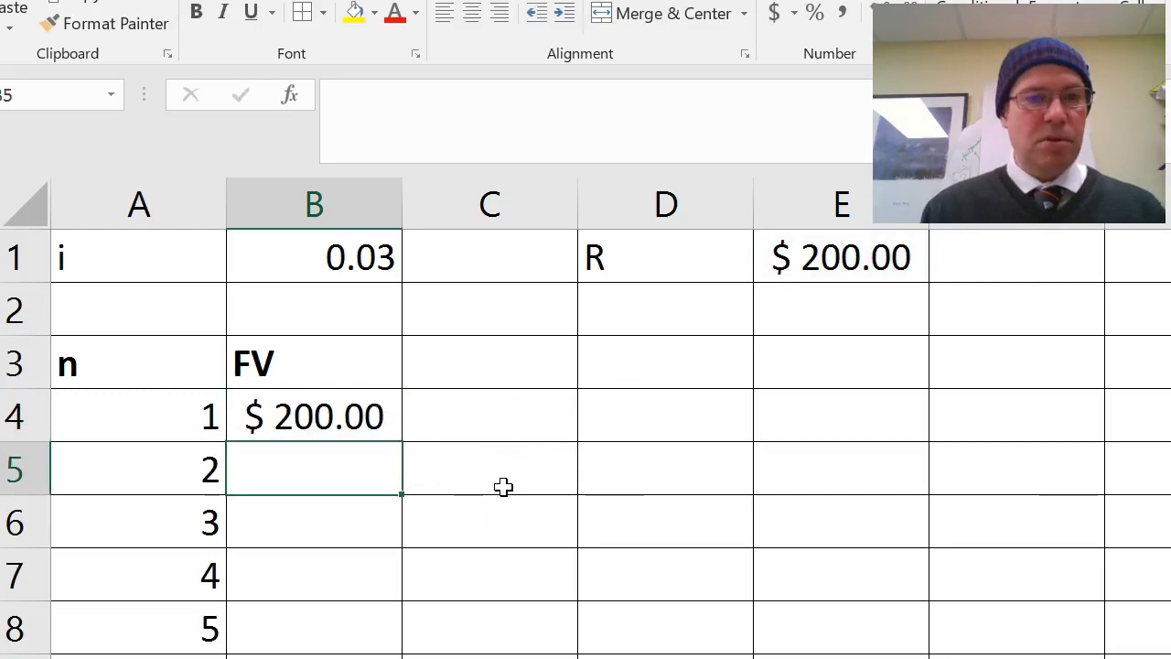
Enter the formula =(1+$B$1)*B4 in B5 to grow the previous FV by the absolutely referenced interest rate.
left_click(328, 473)
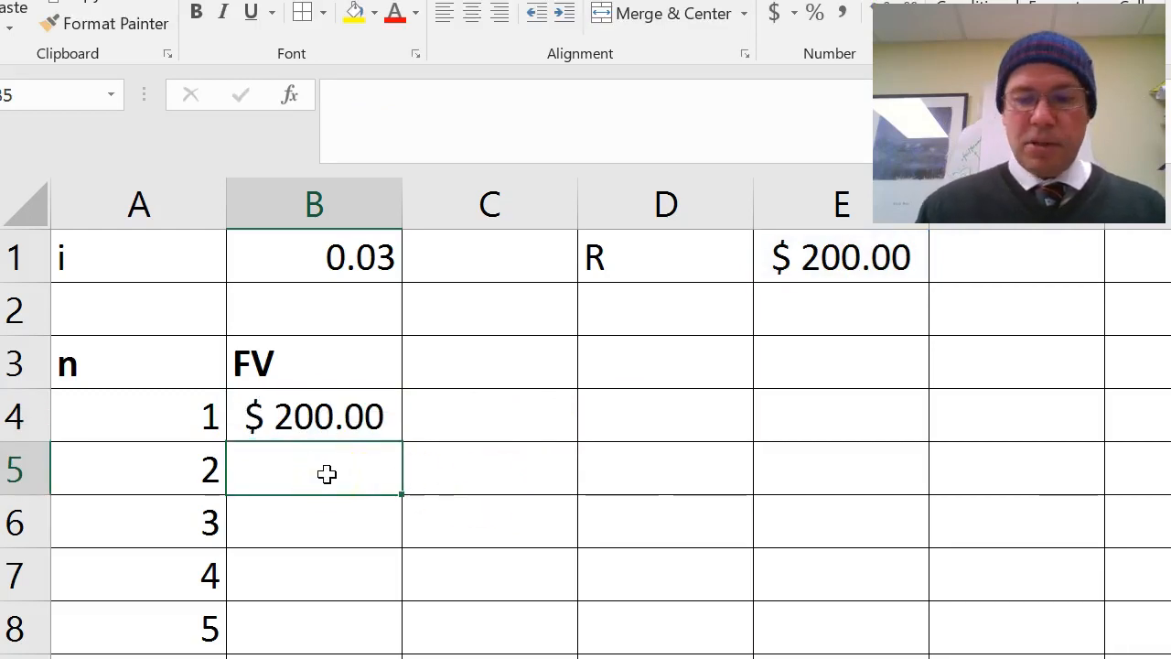
type("=")
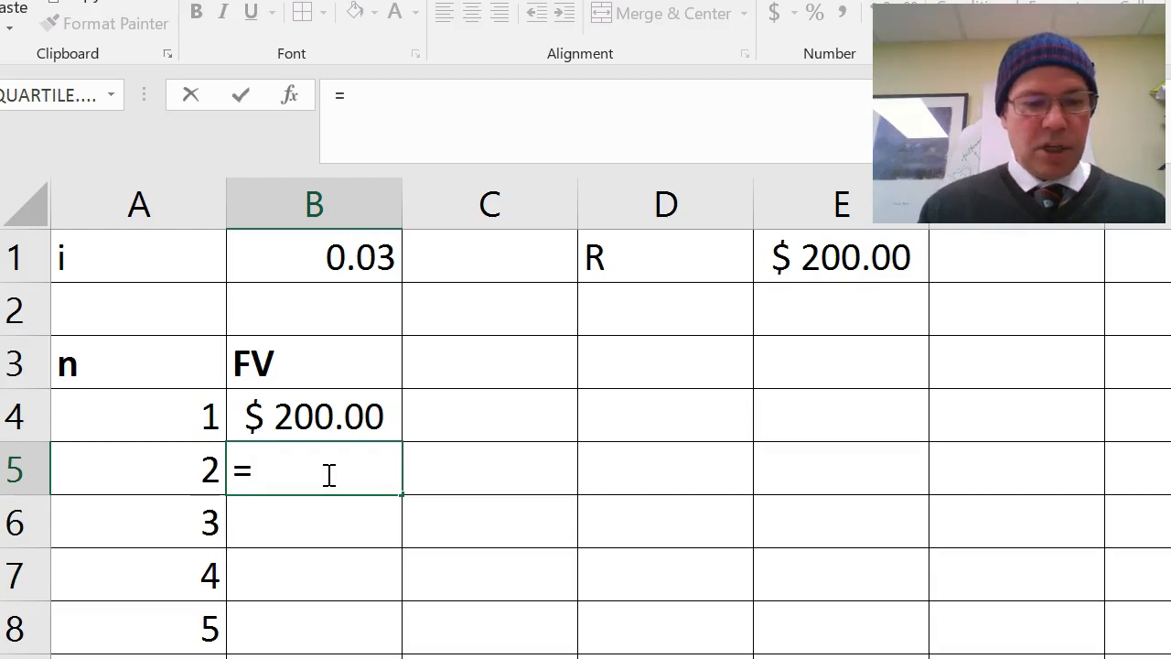
type("(1+")
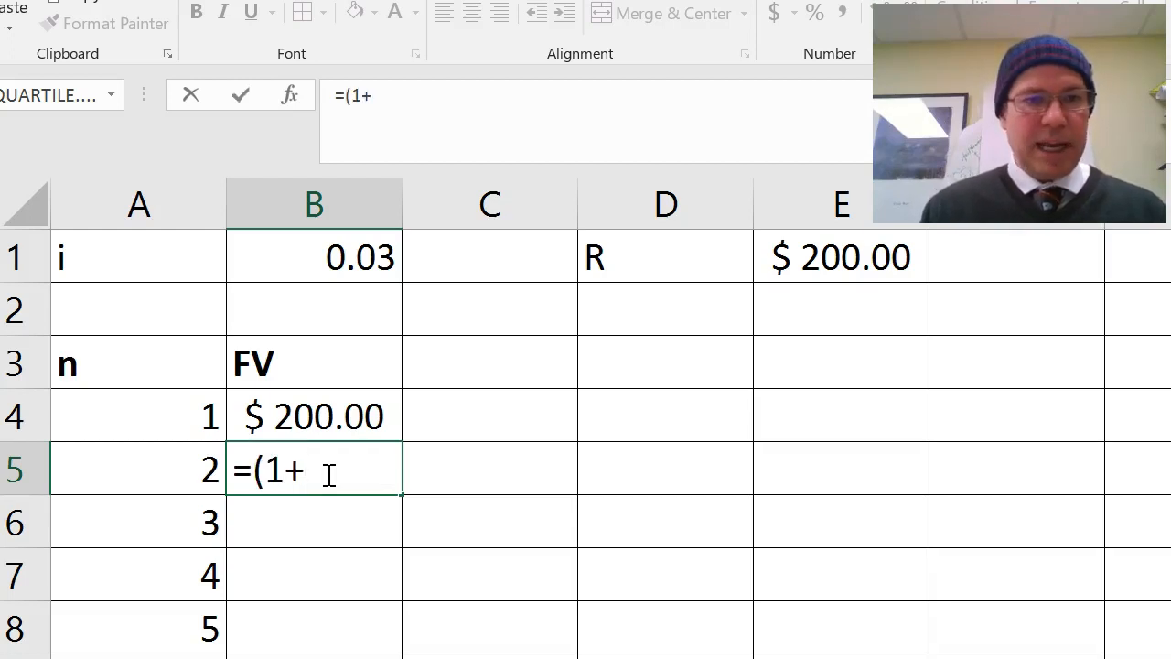
left_click(335, 257)
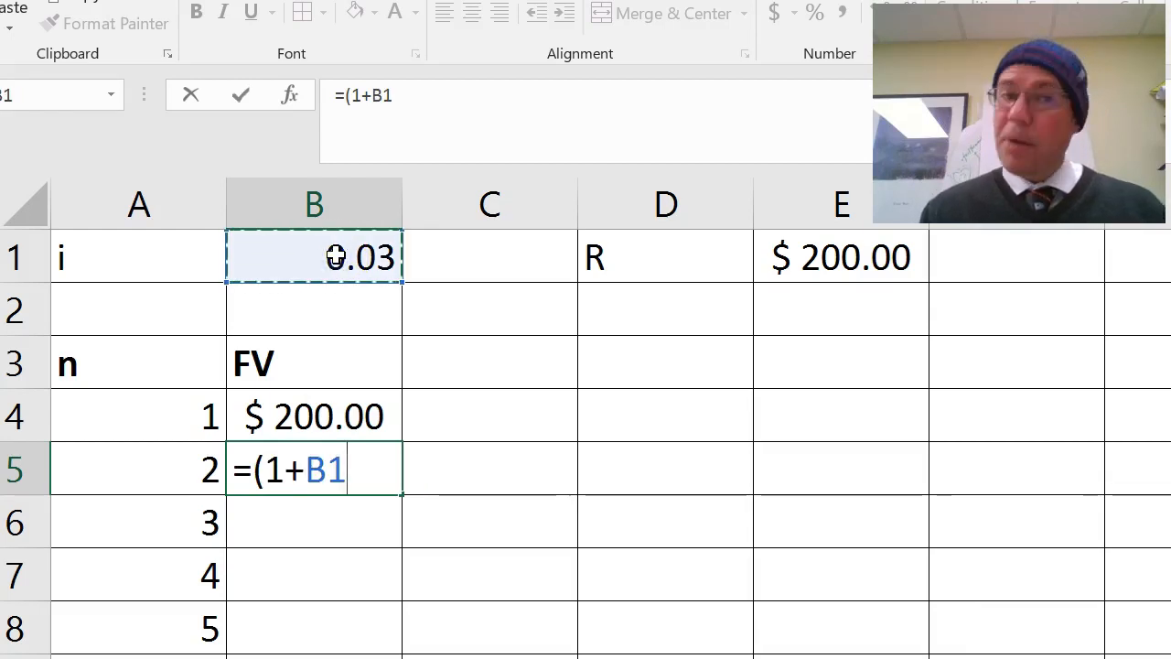
left_click(373, 102)
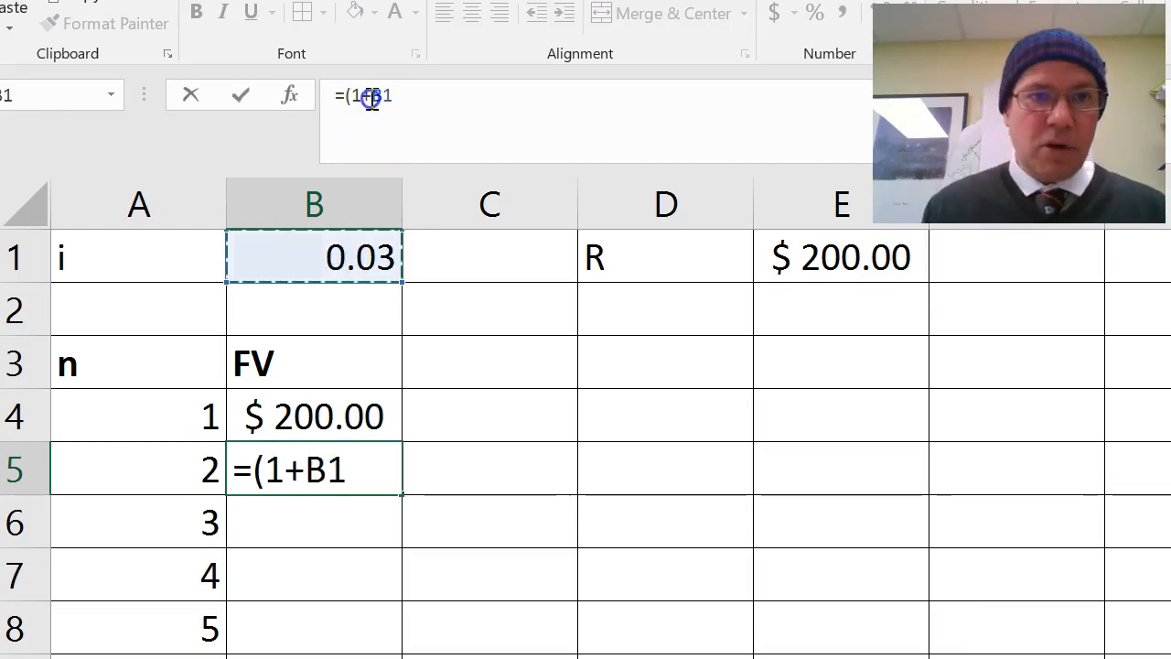
type("$")
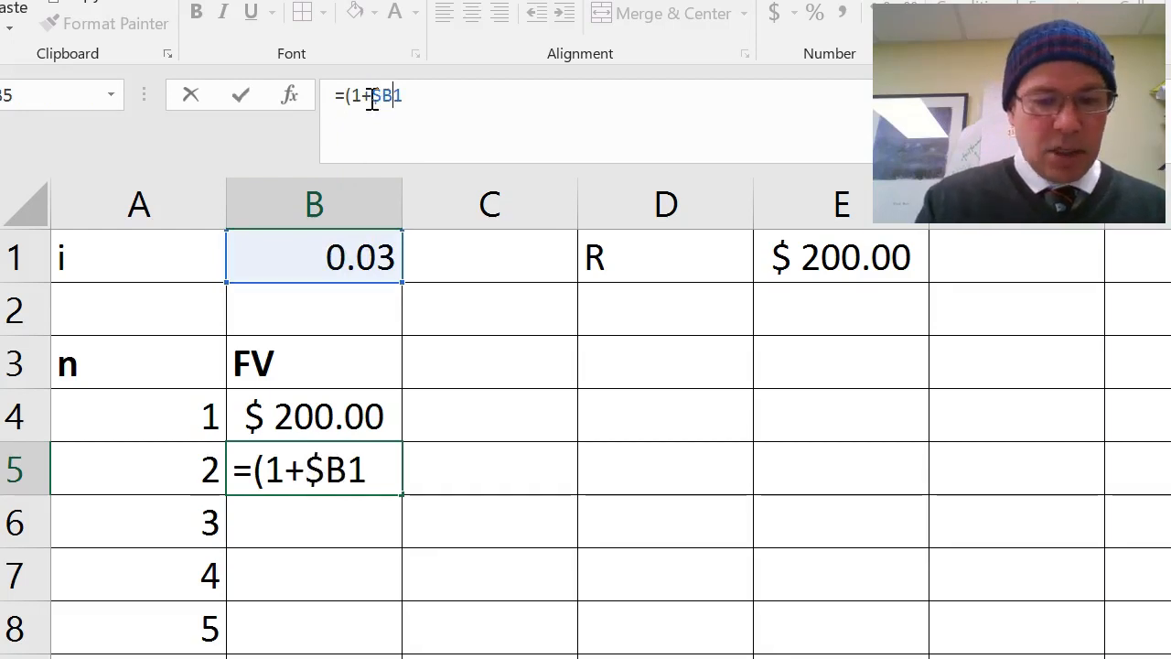
key("Right")
type("$1")
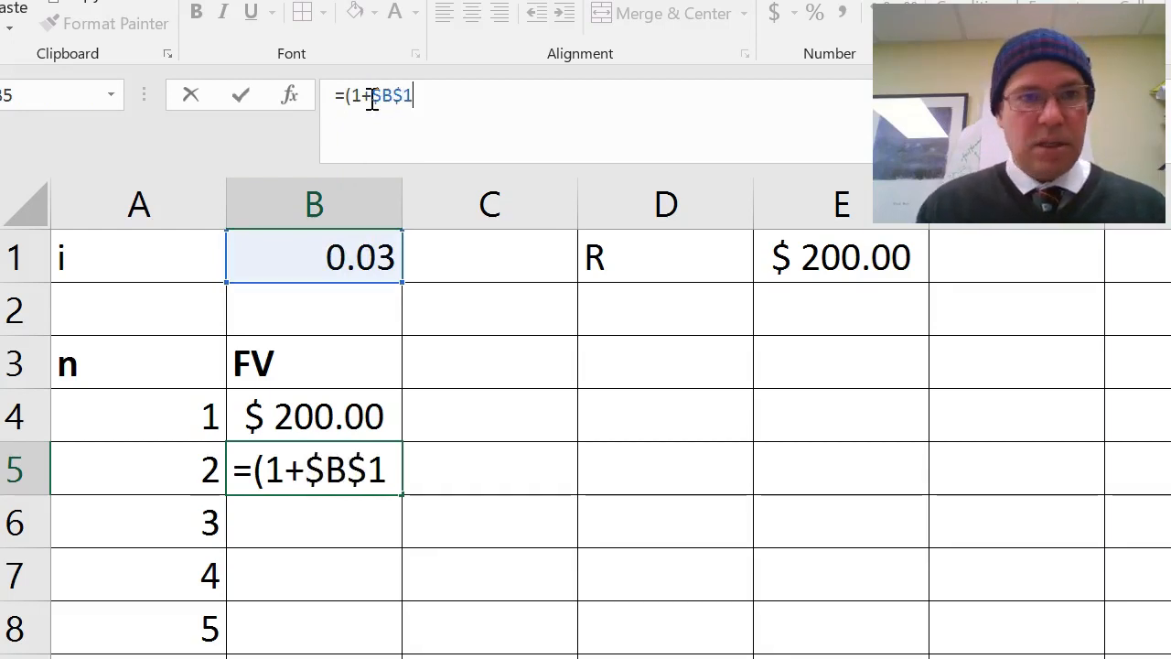
type(")")
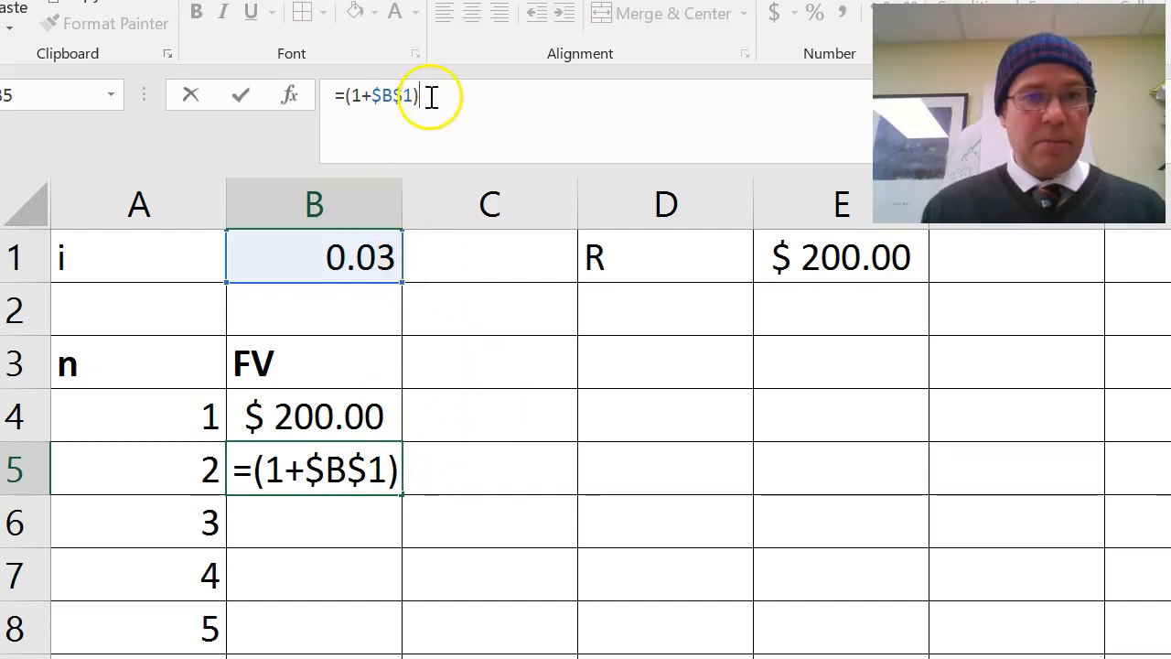
type("*")
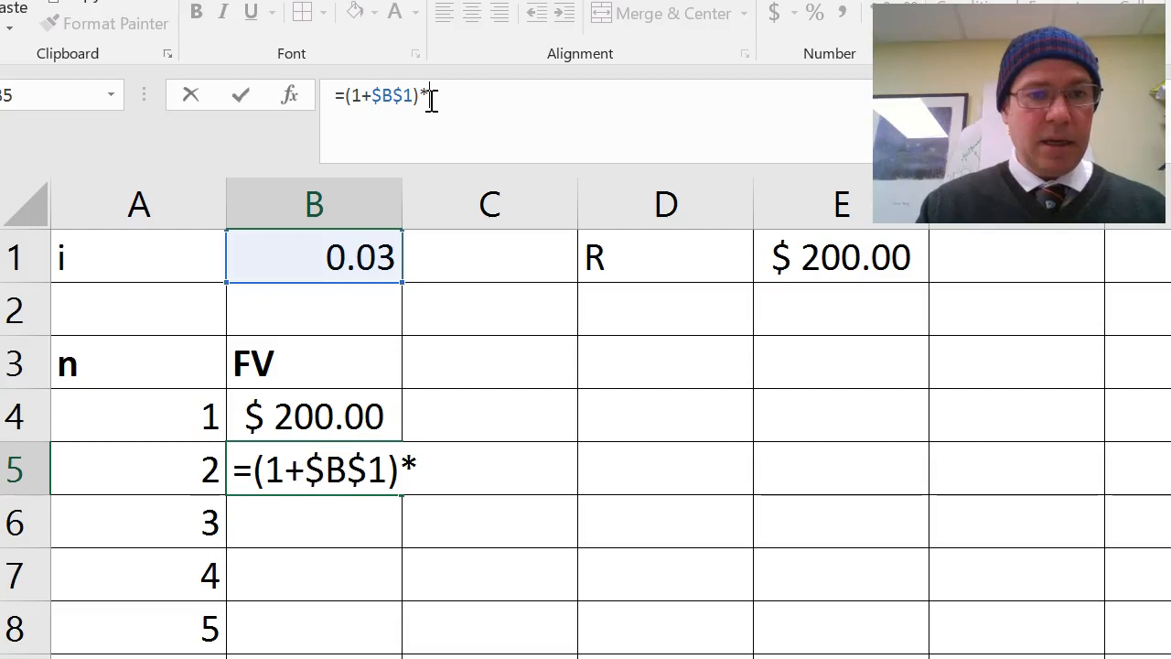
left_click(328, 419)
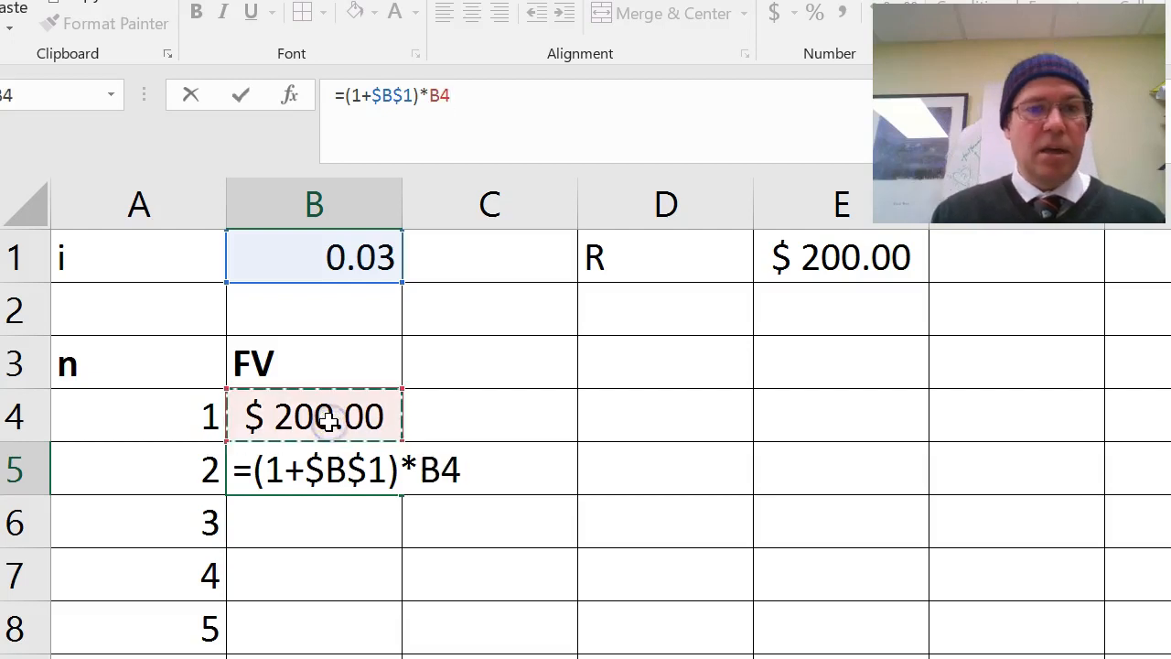
key("Return")
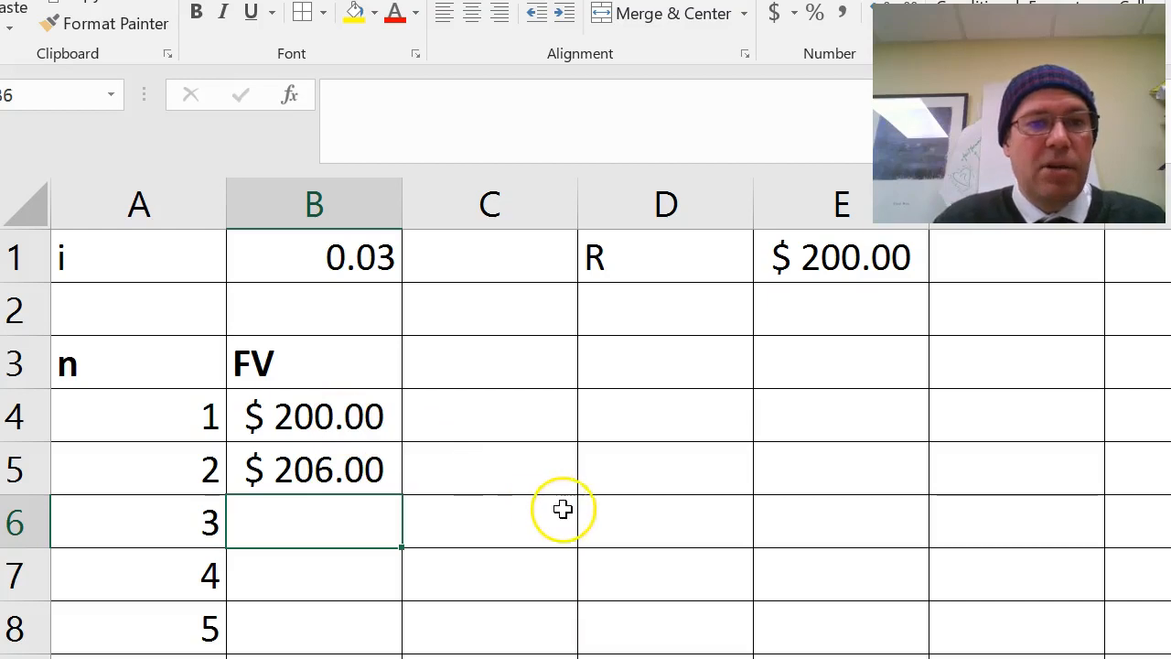
Extend the B5 formula with the absolutely referenced R payment so it reads =(1+$B$1)*B4+$E$1.
left_click(324, 466)
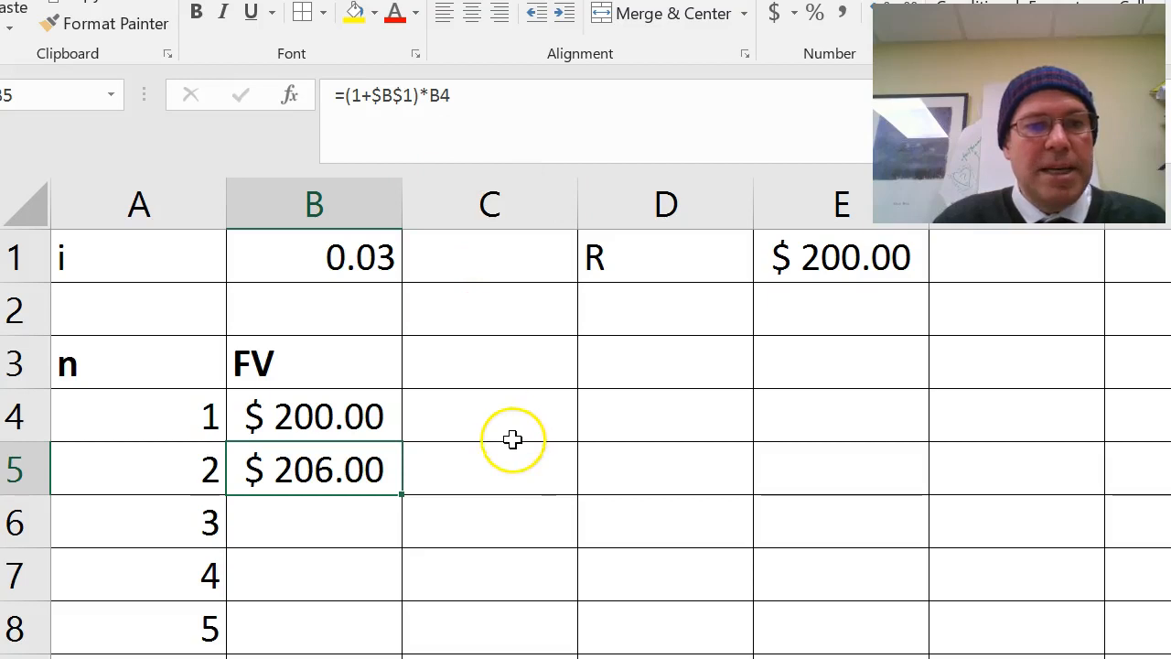
left_click(317, 532)
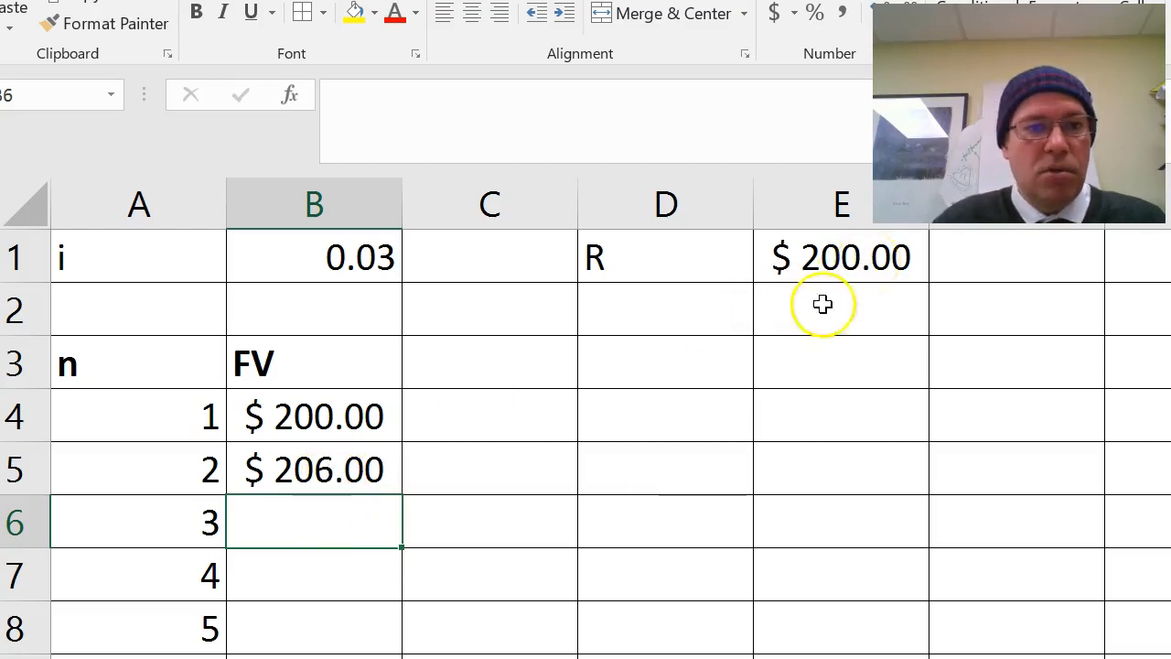
left_click(321, 472)
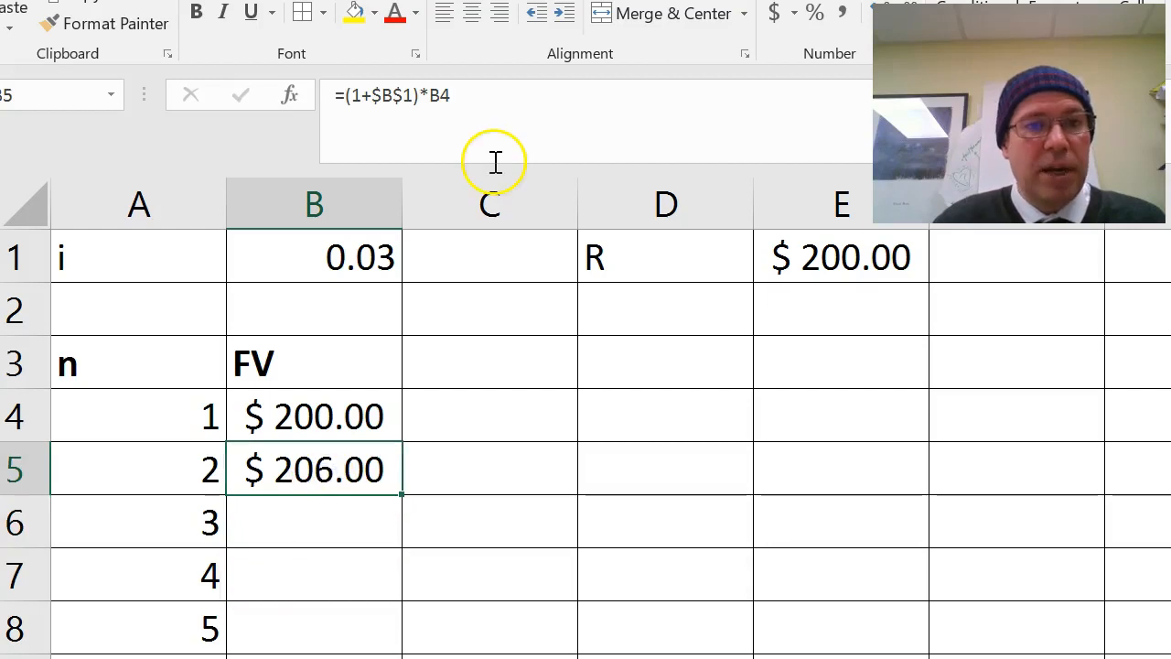
left_click(470, 105)
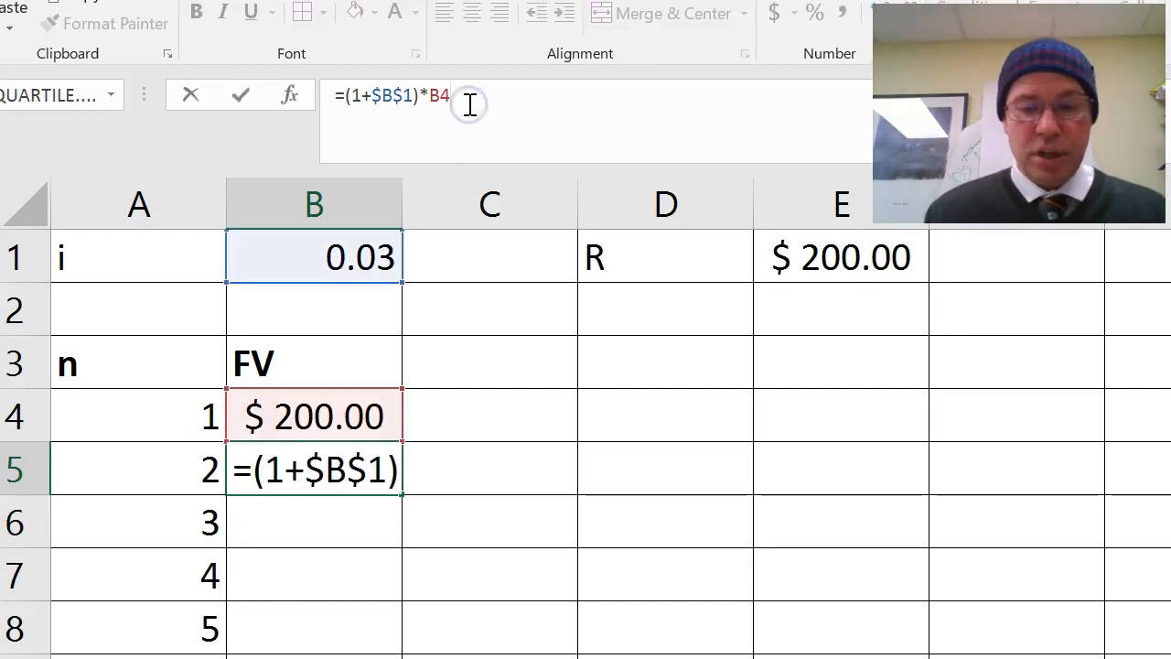
type("+")
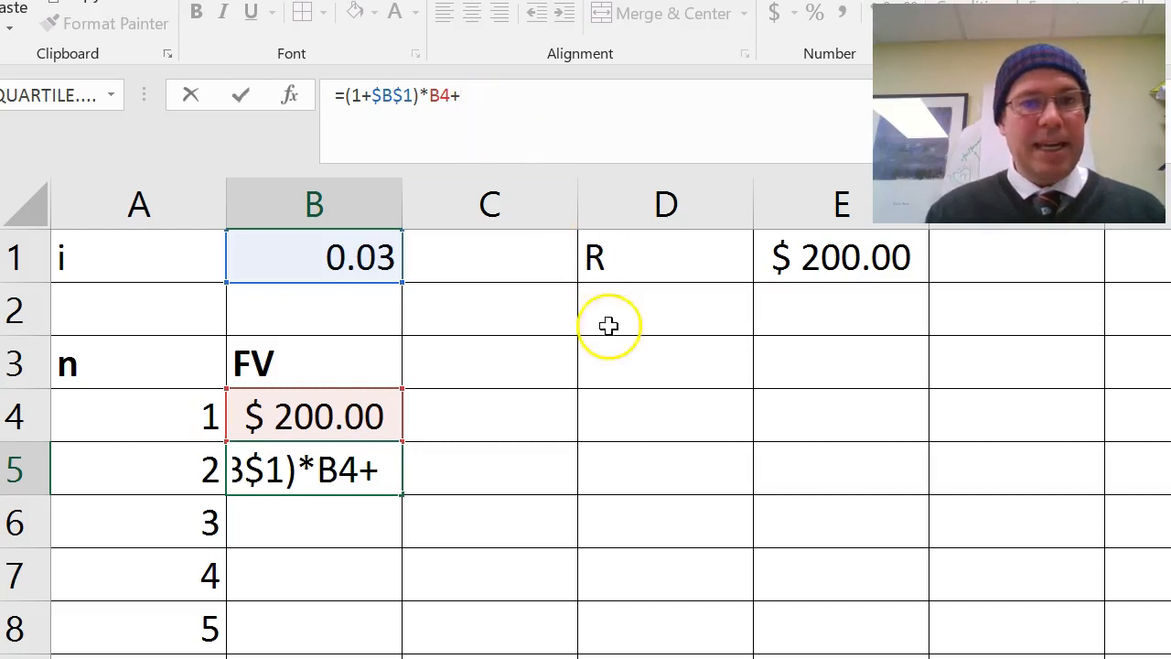
left_click(837, 261)
left_click(464, 99)
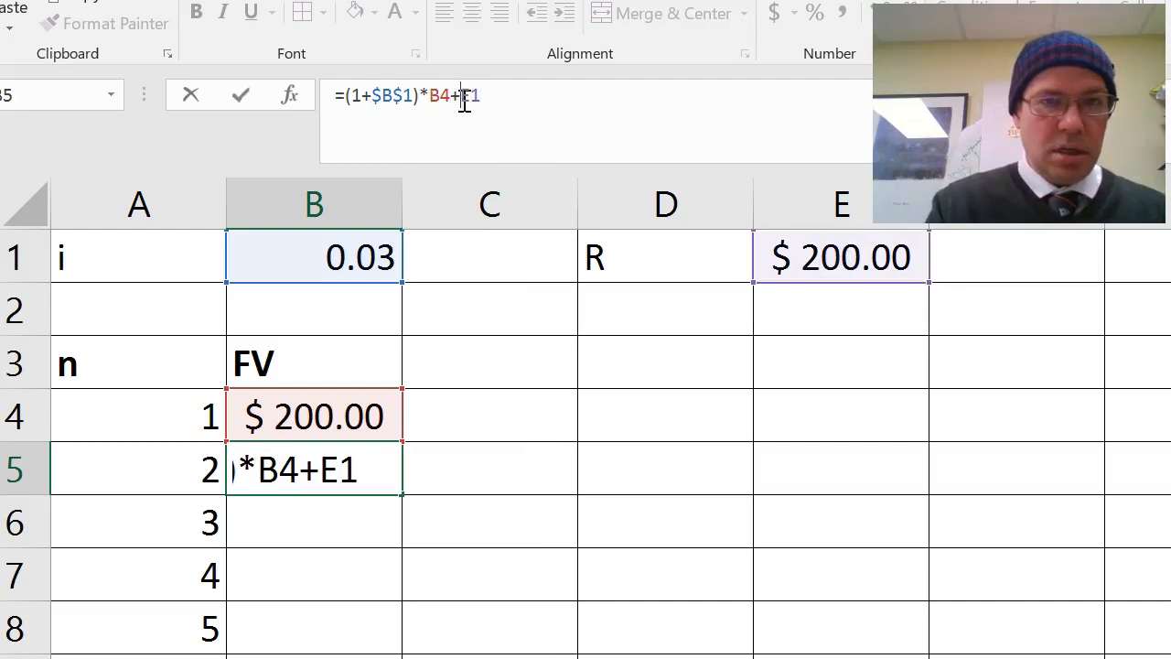
type("$")
left_click(483, 99)
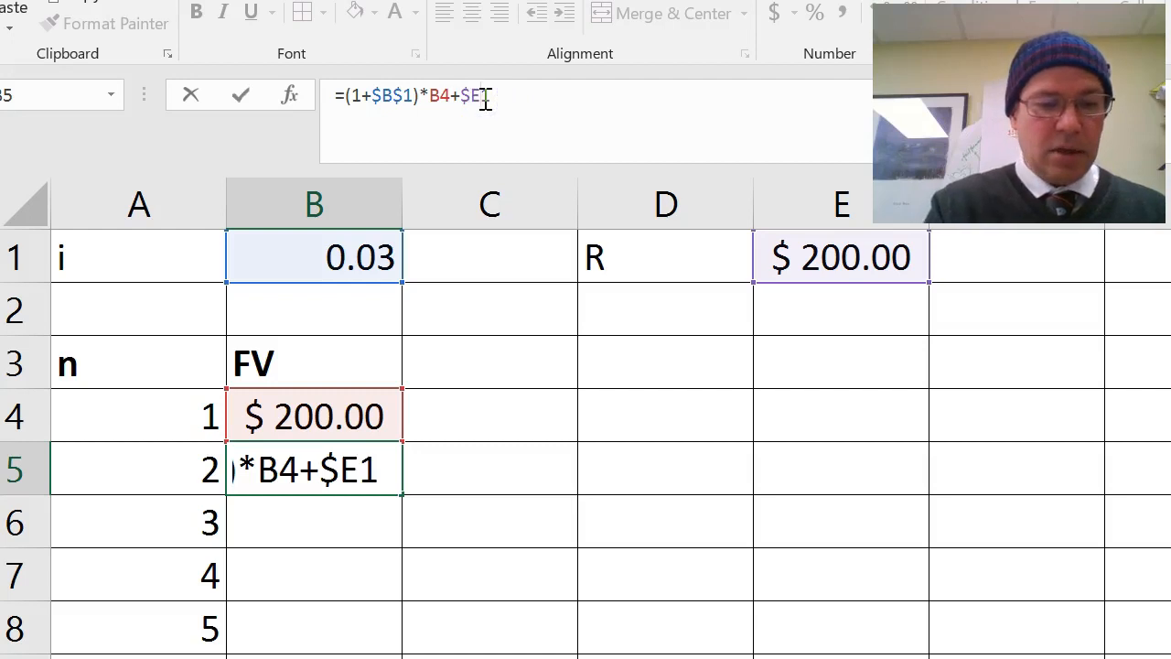
type("$")
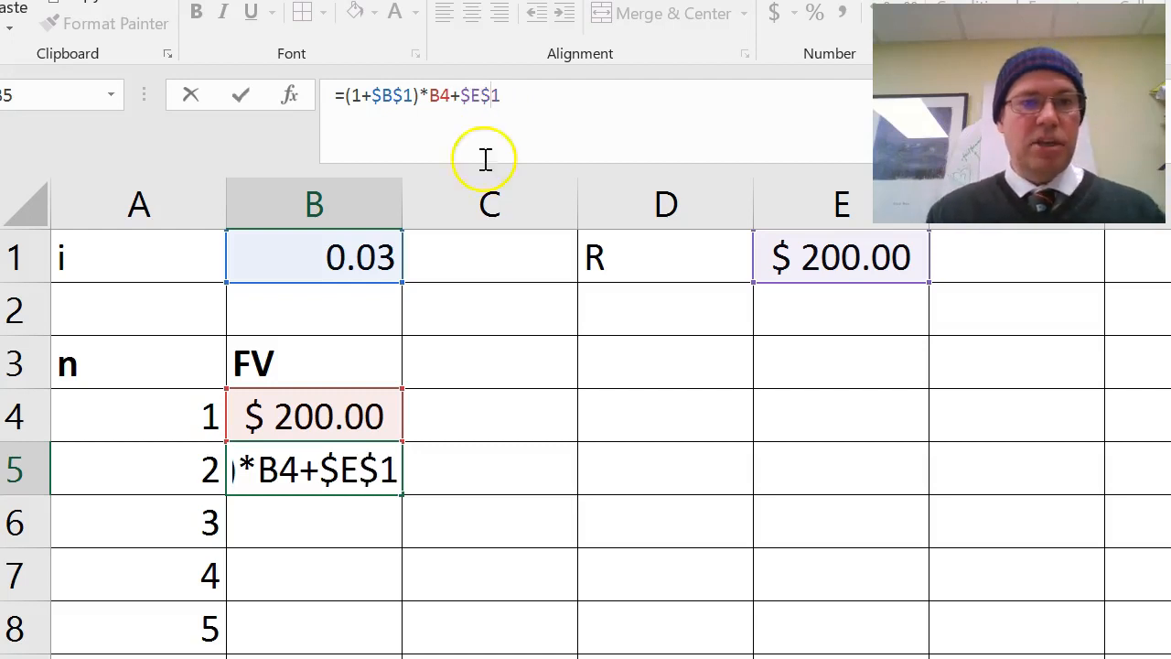
key("Return")
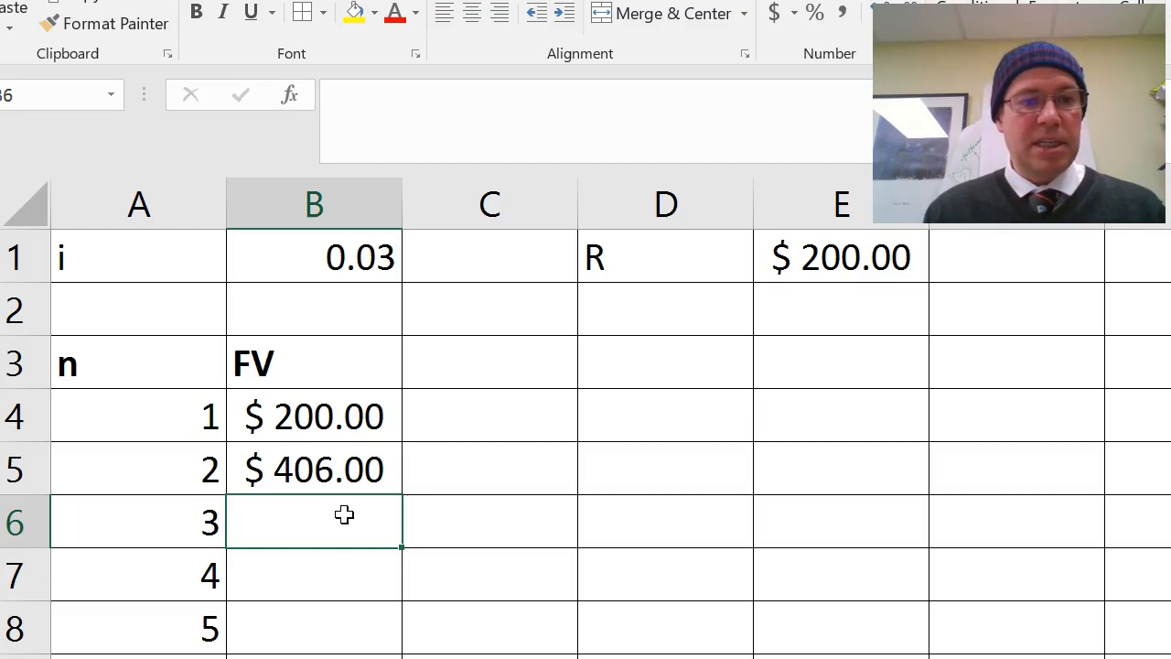
Fill the B5 formula down through B8 and widen column B enough to show the full amount in B8.
key("Up")
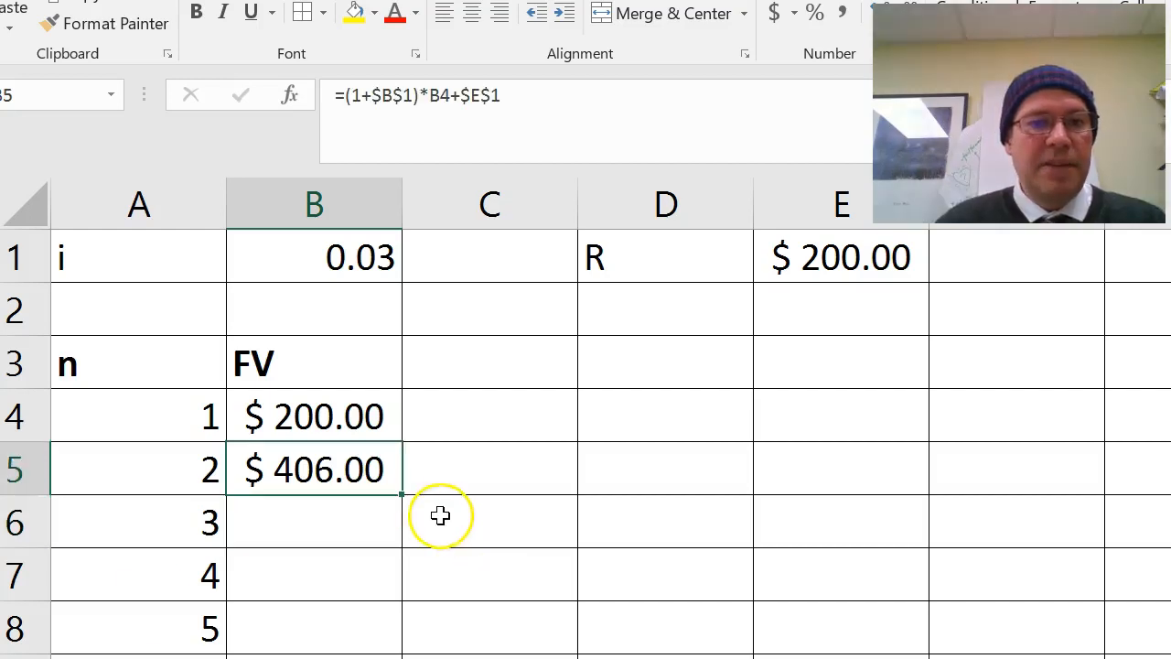
left_click_drag(401, 495, 400, 541)
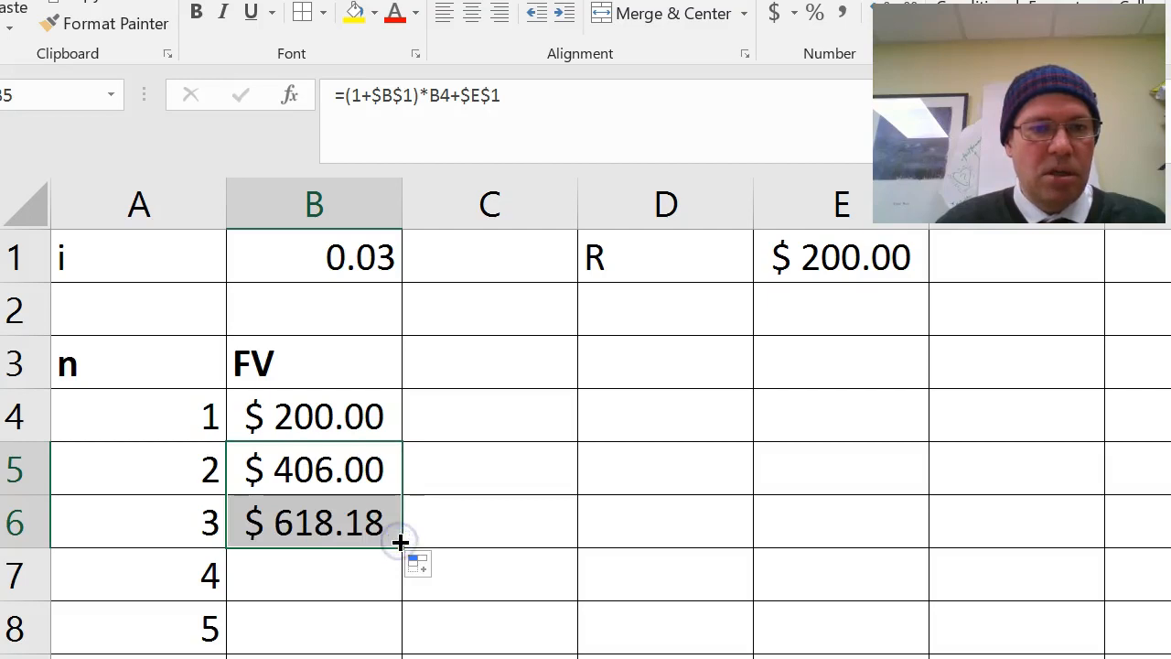
left_click(335, 522)
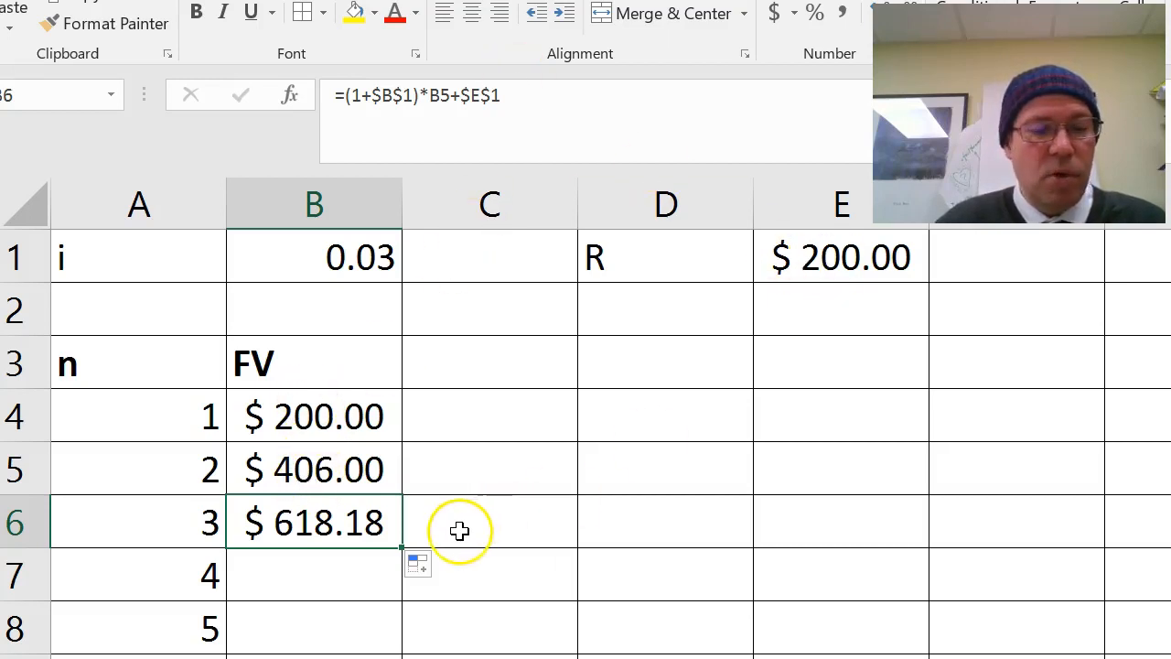
left_click_drag(401, 548, 390, 643)
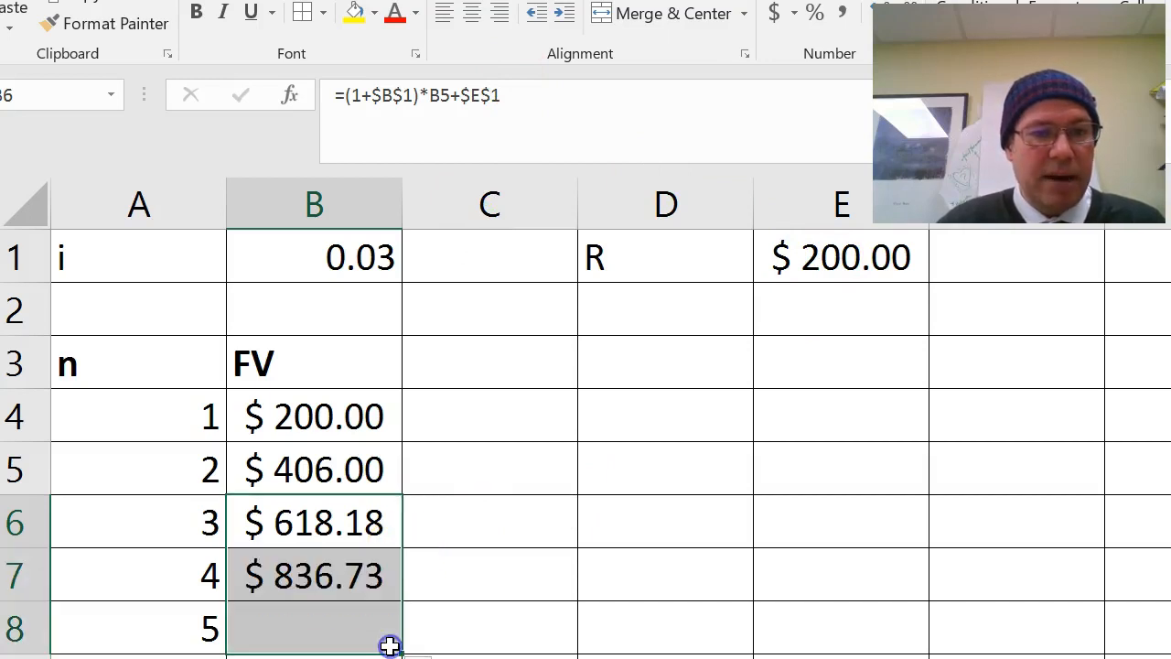
left_click(335, 626)
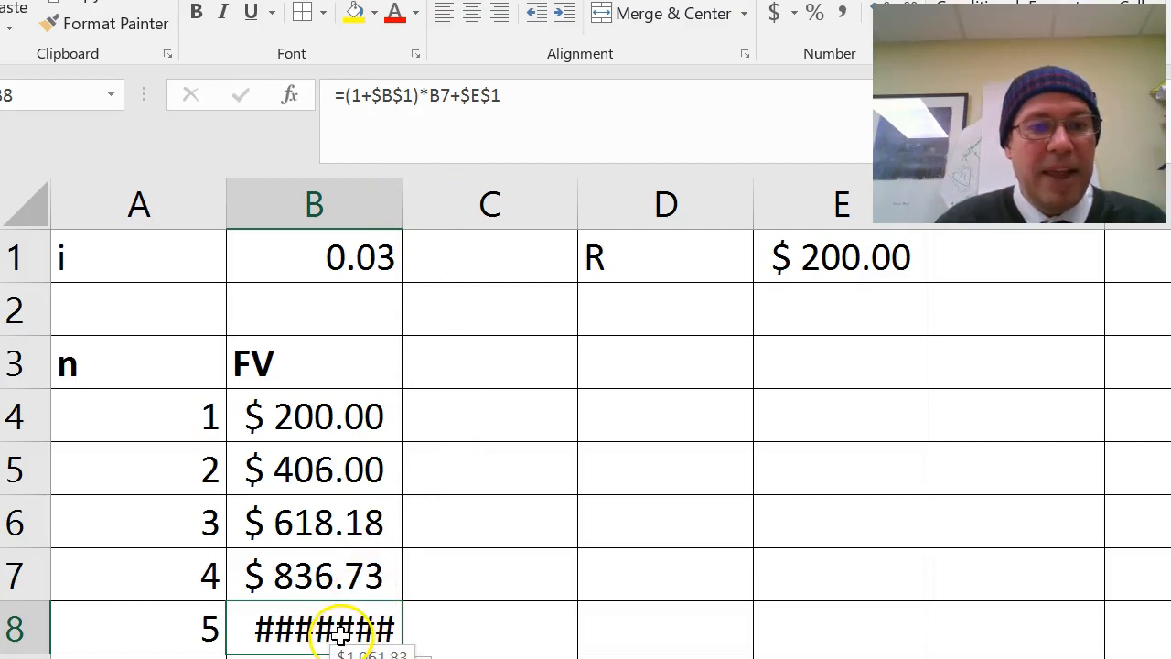
left_click_drag(401, 208, 551, 200)
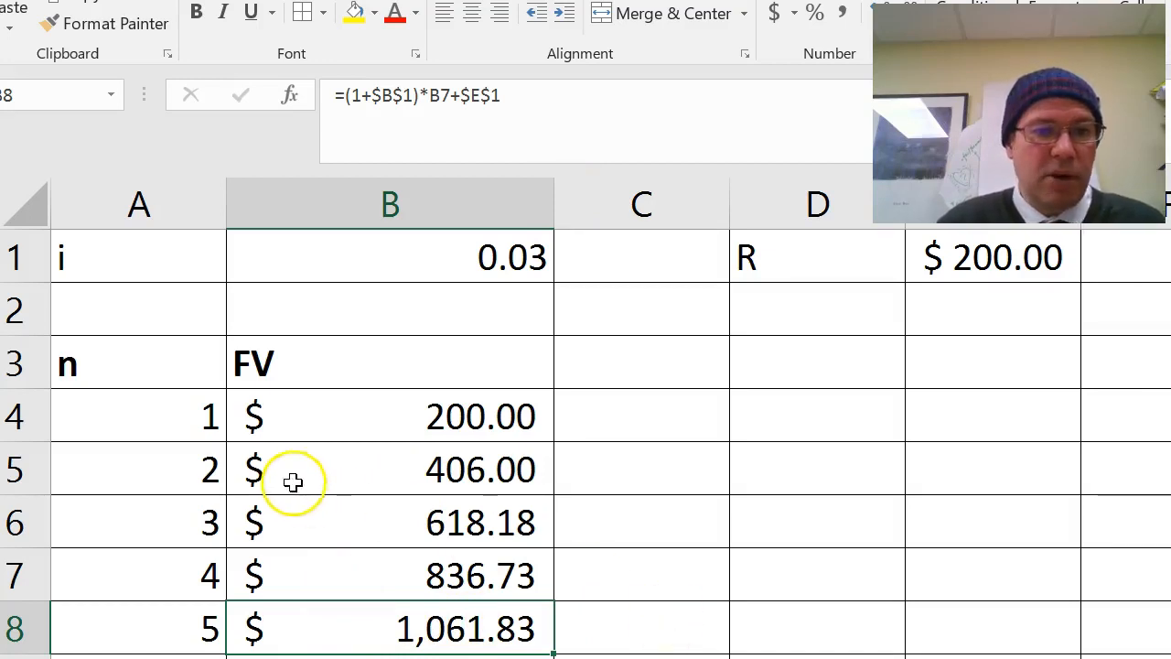
Change the interest rate i in B1 to 0.02.
left_click(515, 257)
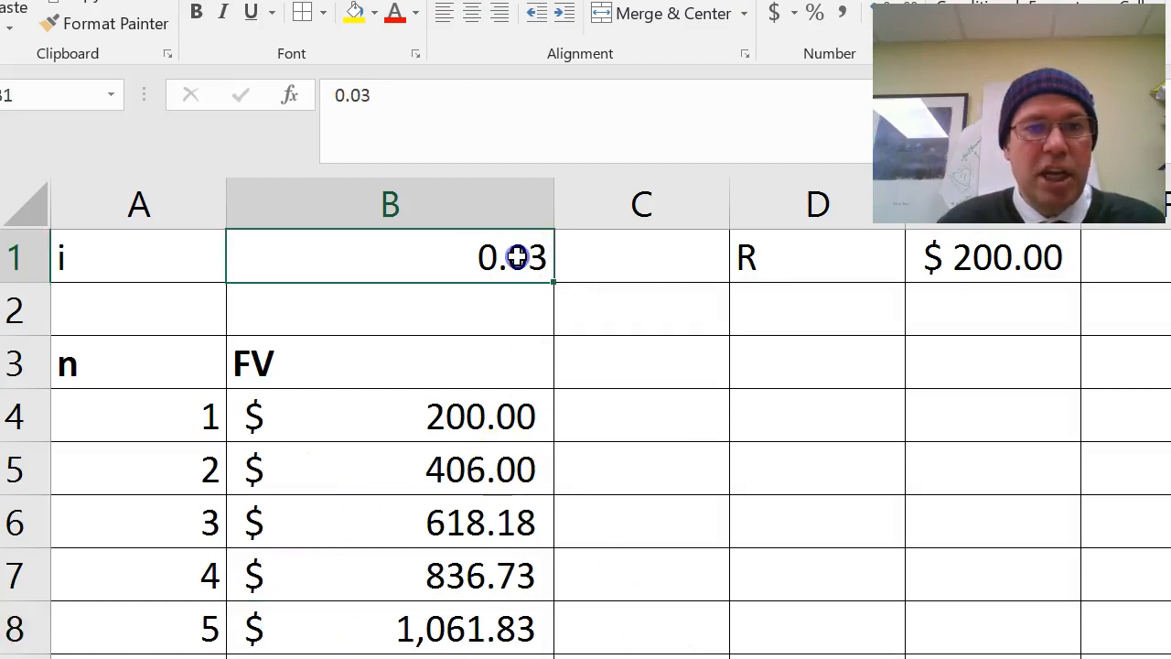
left_click(379, 95)
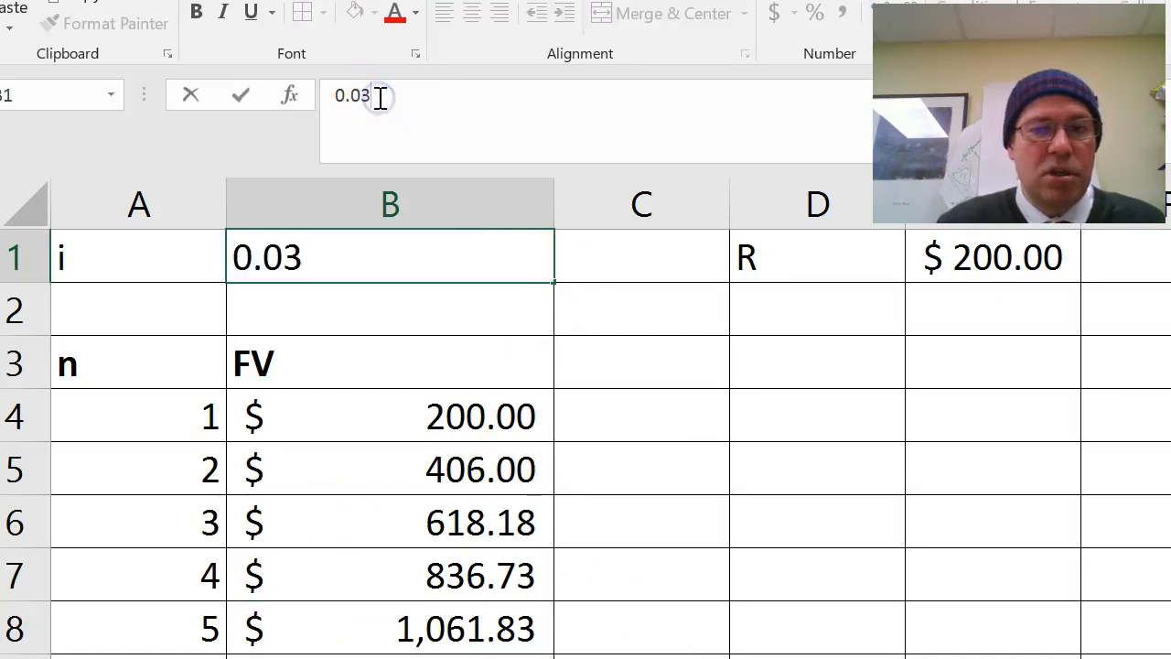
key("BackSpace")
type("2")
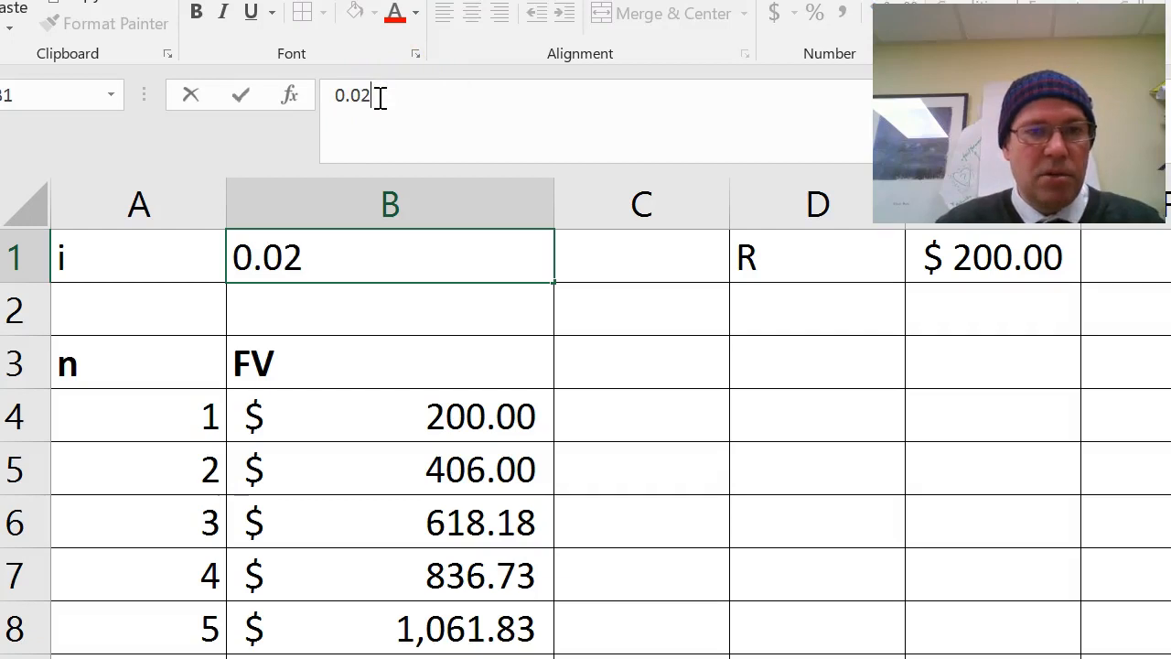
key("Return")
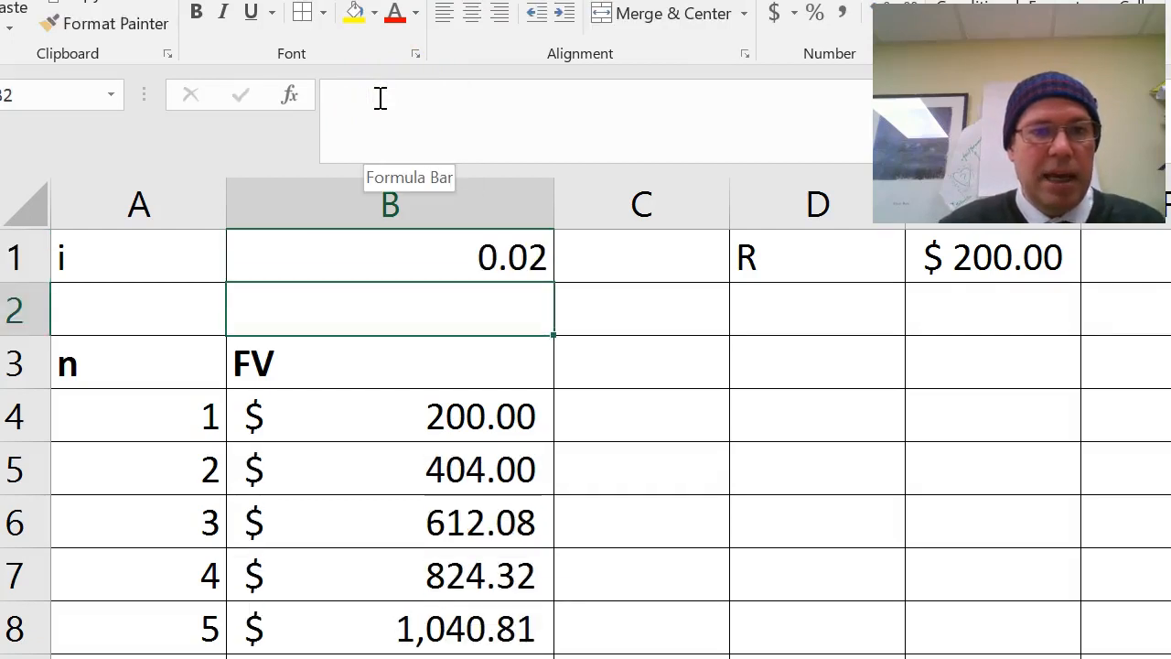
Change the payment amount R in E1 to 100.
left_click(1026, 267)
left_click(344, 95)
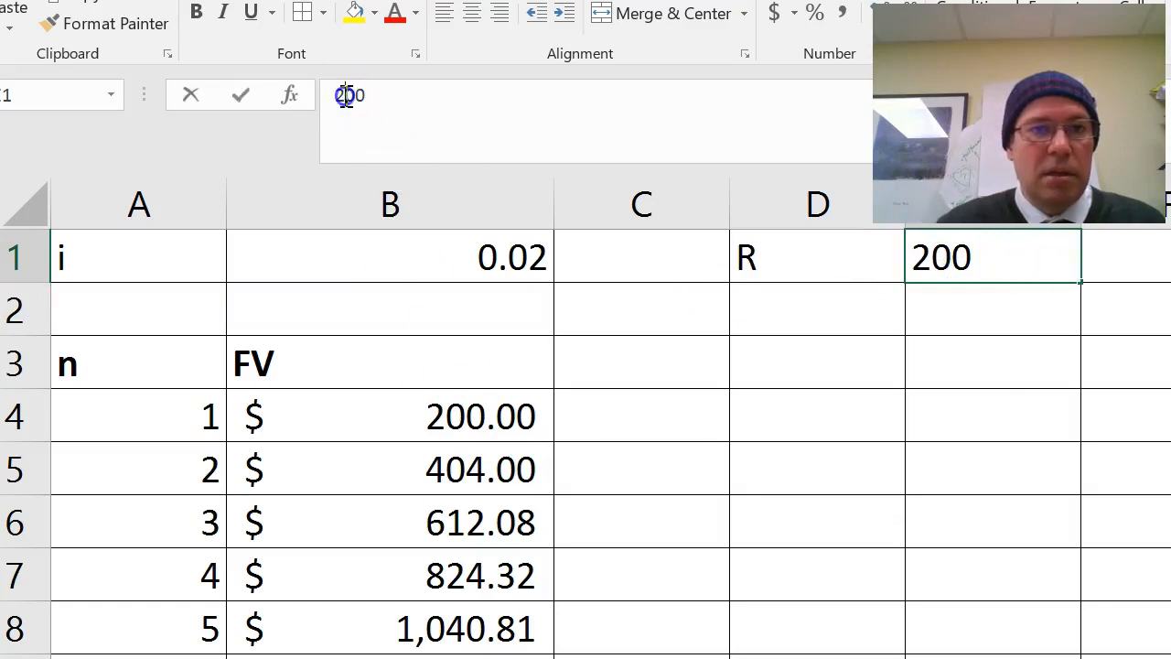
key("BackSpace")
type("1")
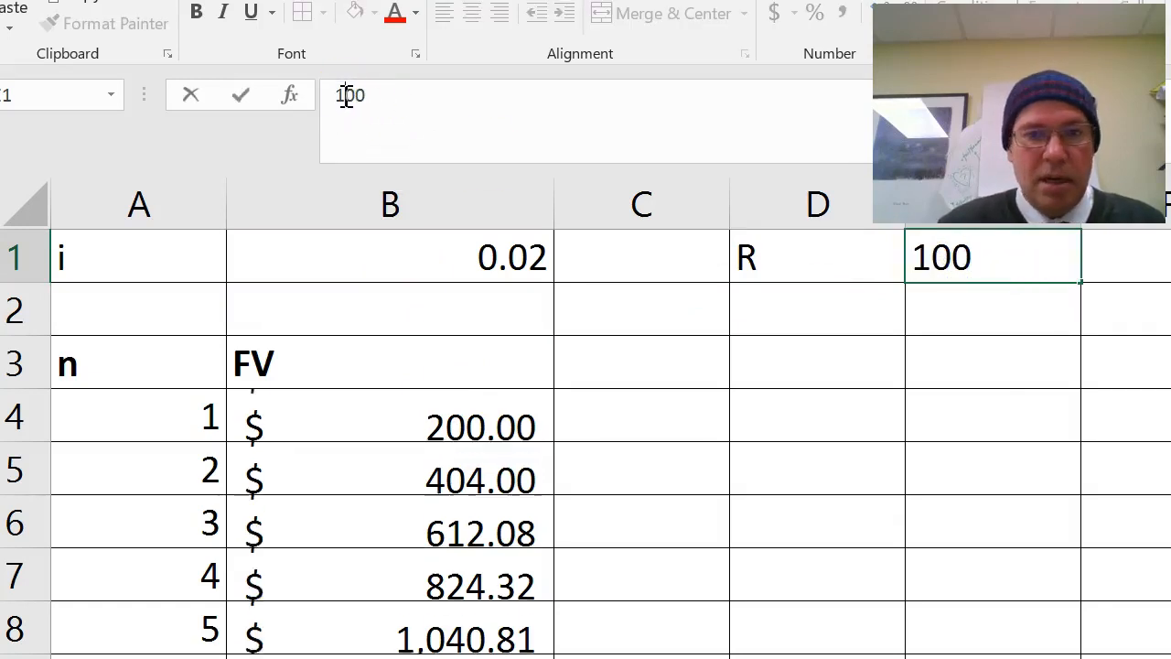
key("Return")
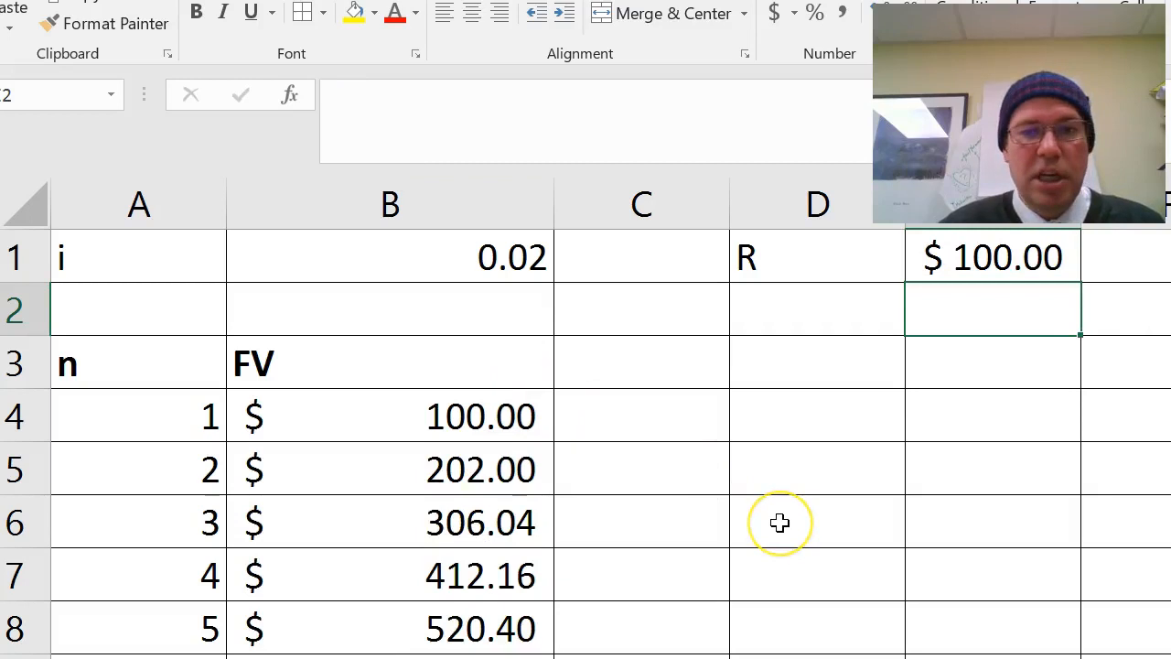